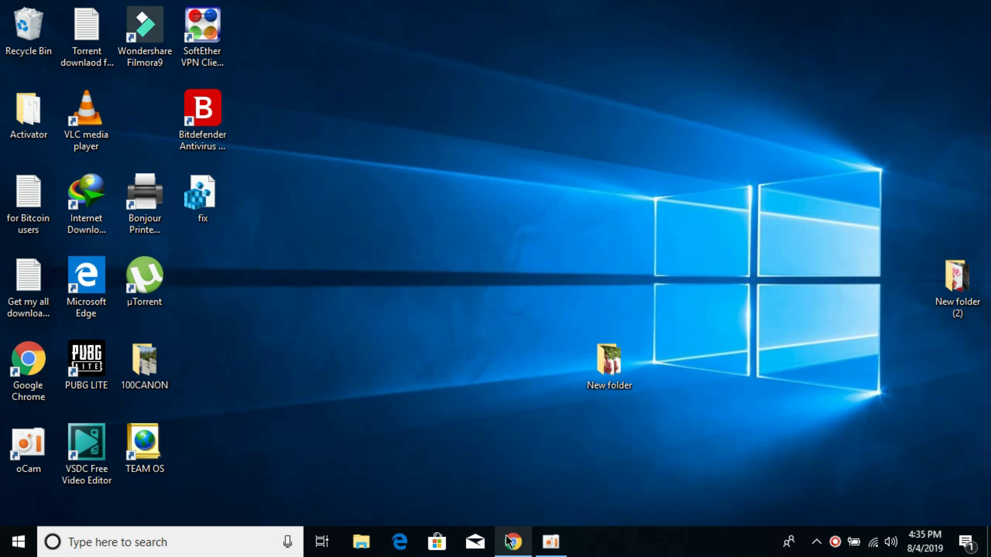
# - Download the 32-bit XAPOFX1_5.dll zip through IDM in Chrome
pyautogui.click(511, 542)
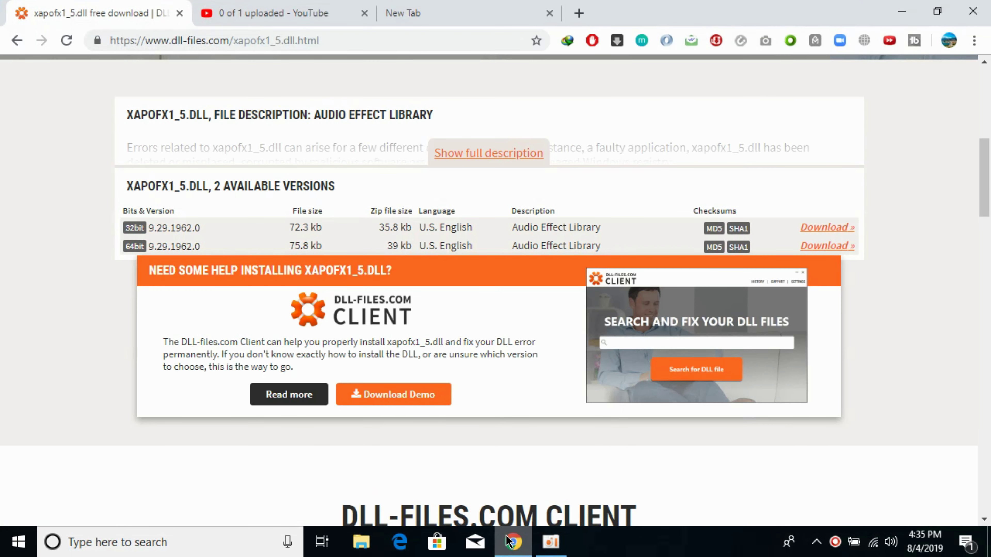
pyautogui.click(339, 41)
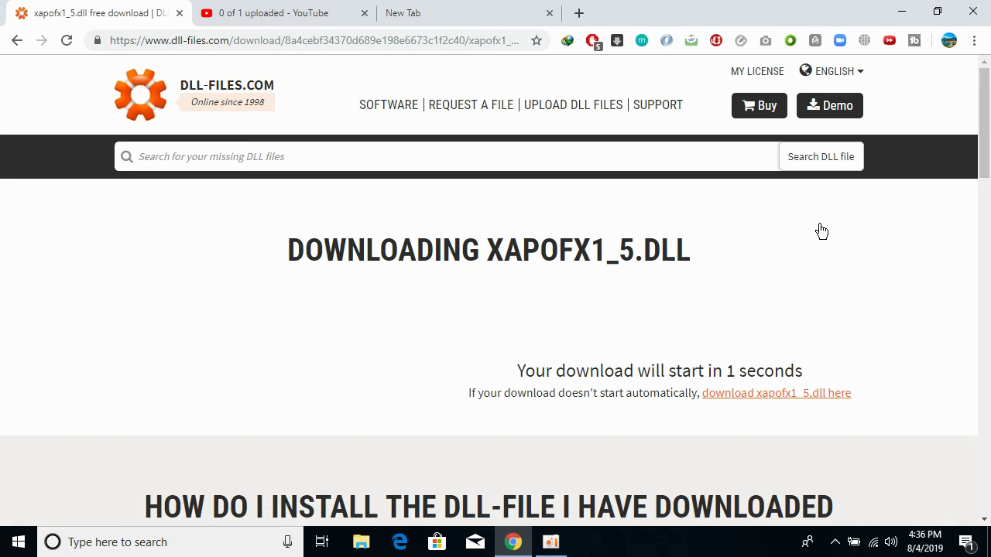
pyautogui.click(751, 393)
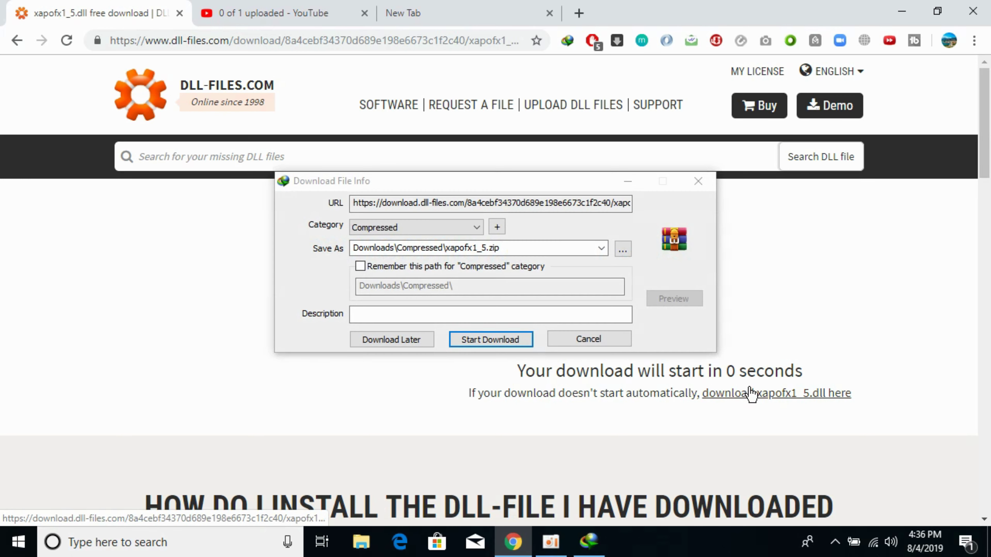
pyautogui.click(484, 344)
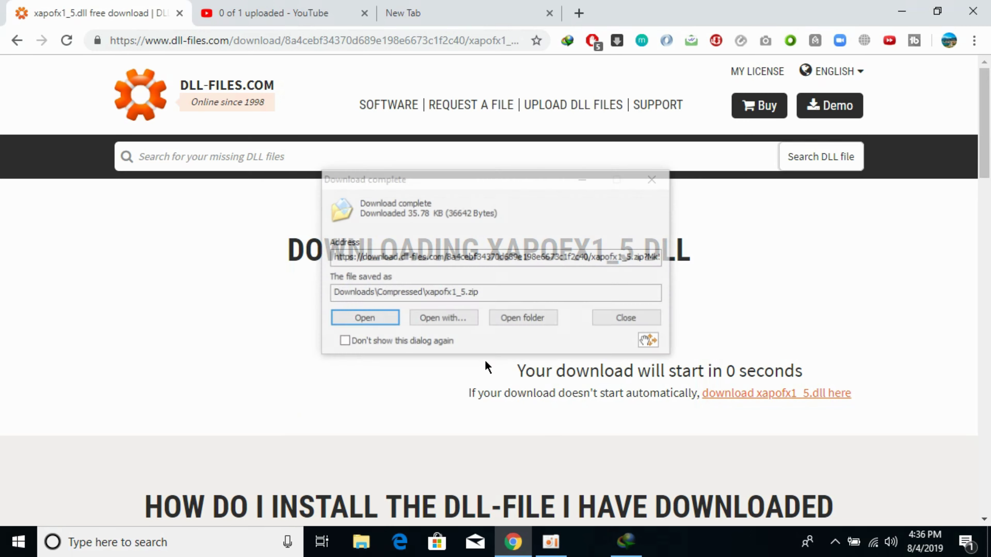
pyautogui.click(615, 320)
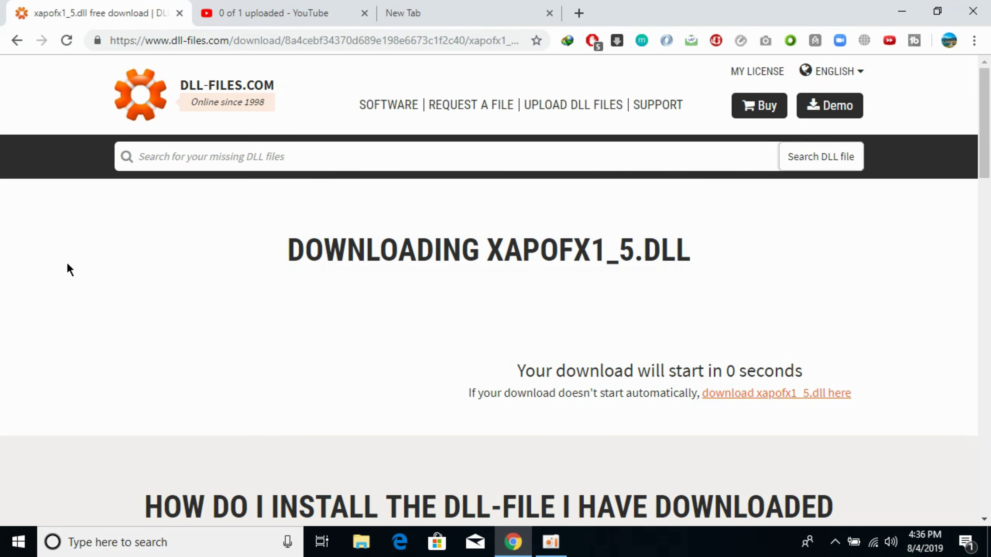
# - Start the 64-bit XAPOFX1_5.dll download and minimise Chrome
pyautogui.click(17, 40)
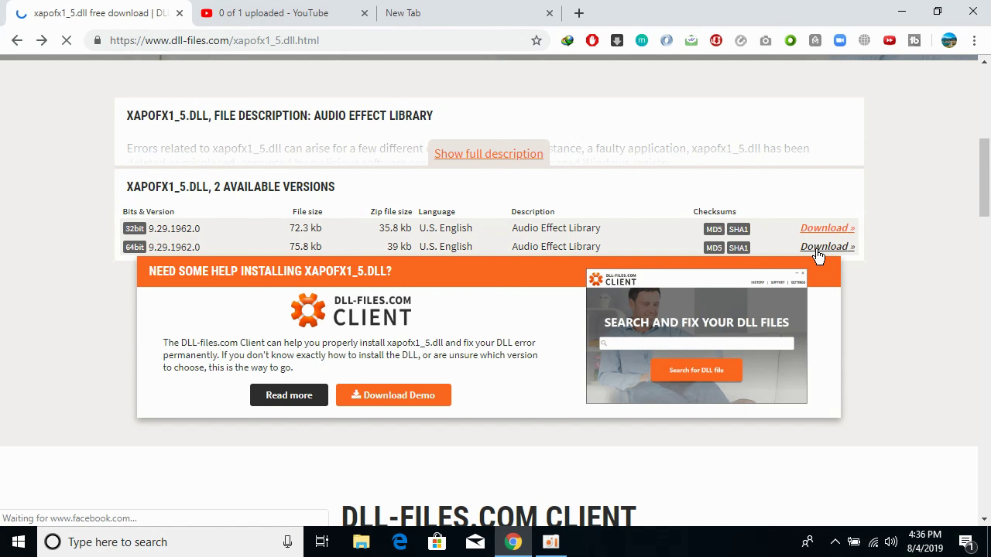
pyautogui.click(824, 247)
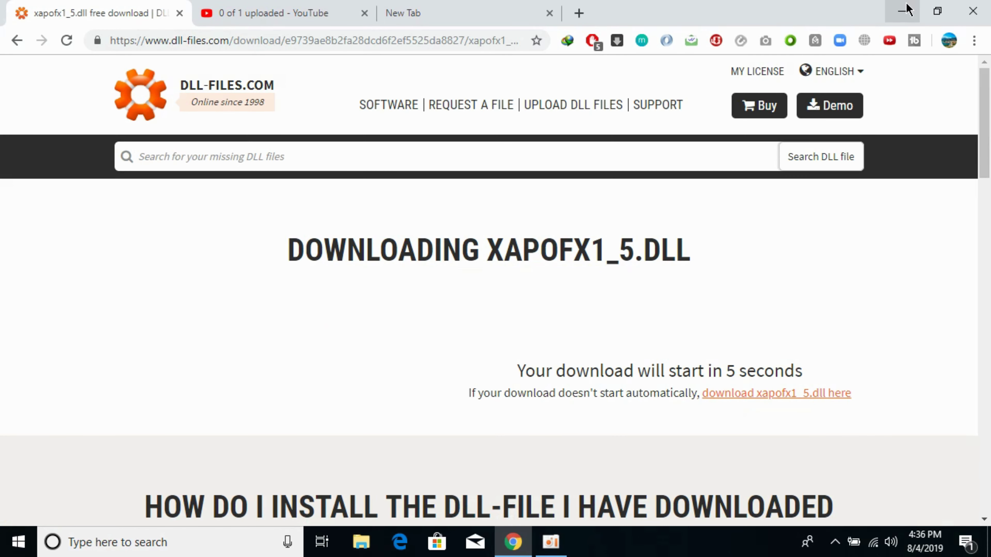
pyautogui.click(902, 11)
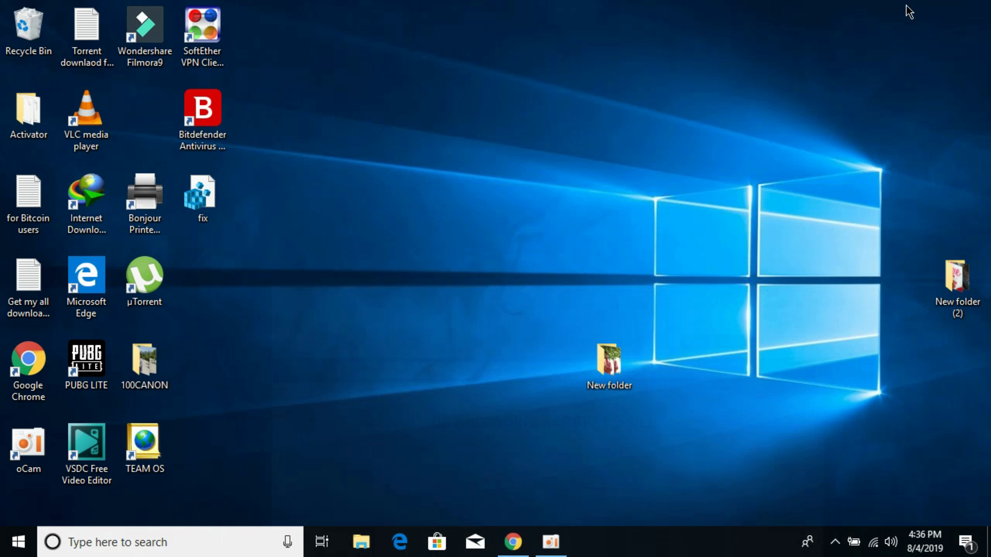
# - Search 'this PC' in Start and open its Properties to check the system type
pyautogui.click(18, 546)
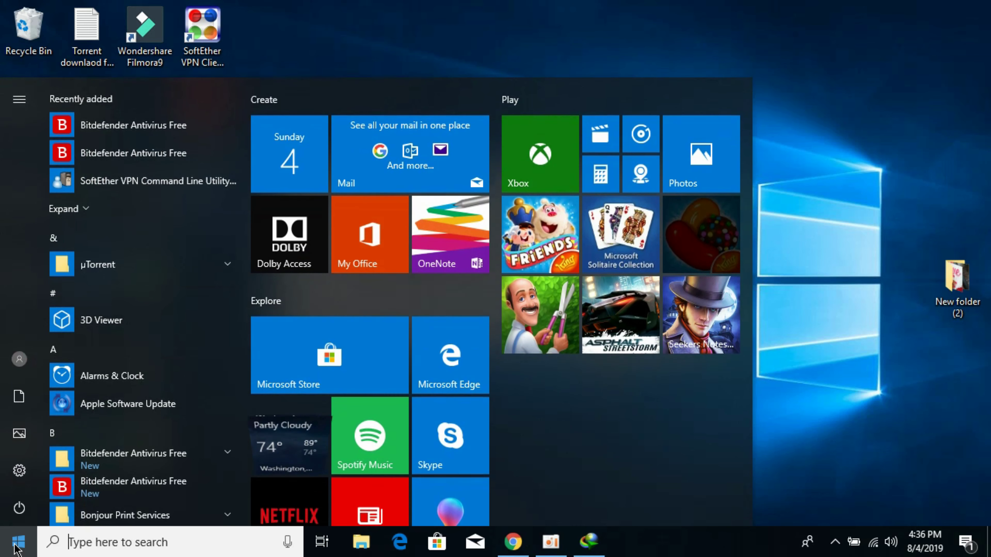
pyautogui.write('this')
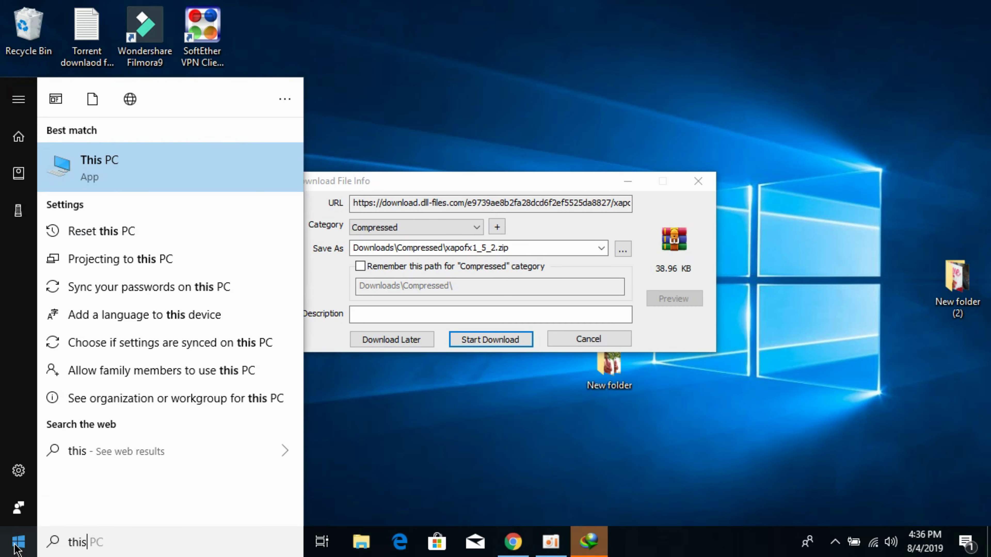
pyautogui.rightClick(160, 172)
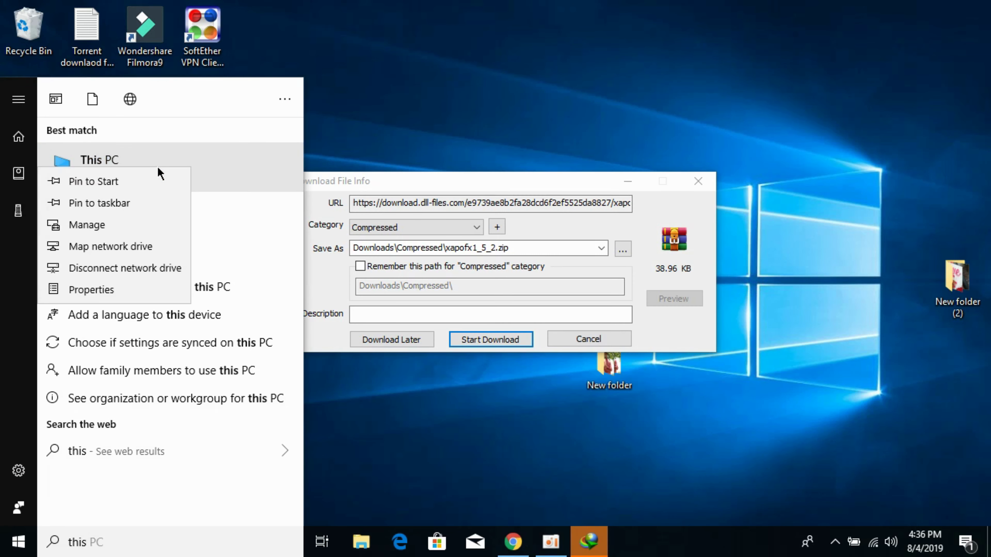
pyautogui.click(122, 289)
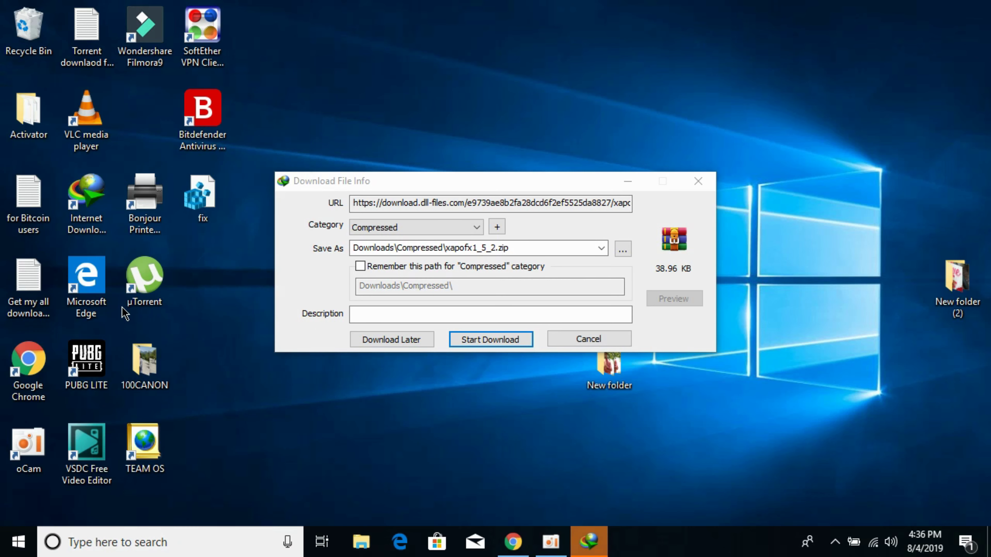
# - Save the 64-bit xapofx1_5 zip through IDM and launch File Explorer
pyautogui.click(501, 337)
pyautogui.click(628, 319)
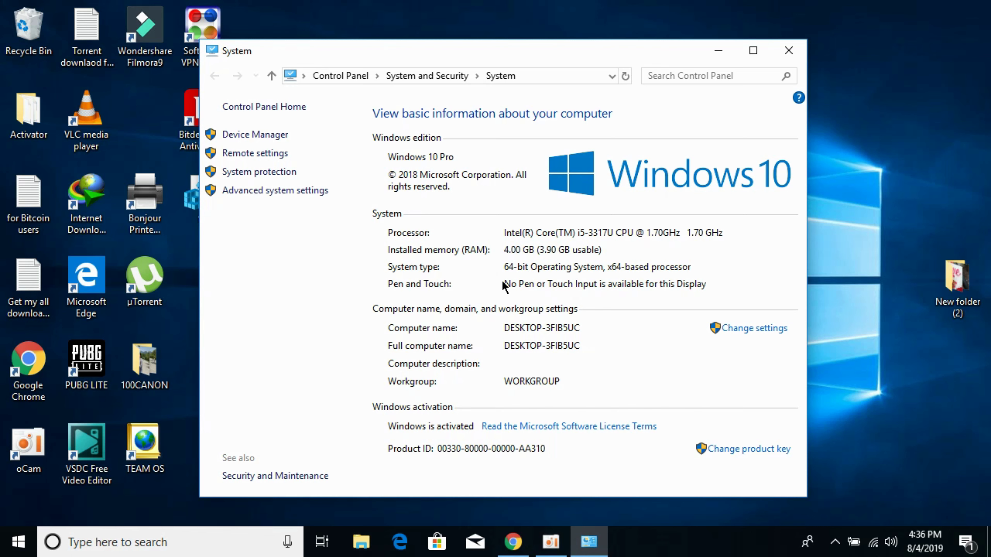
pyautogui.click(360, 543)
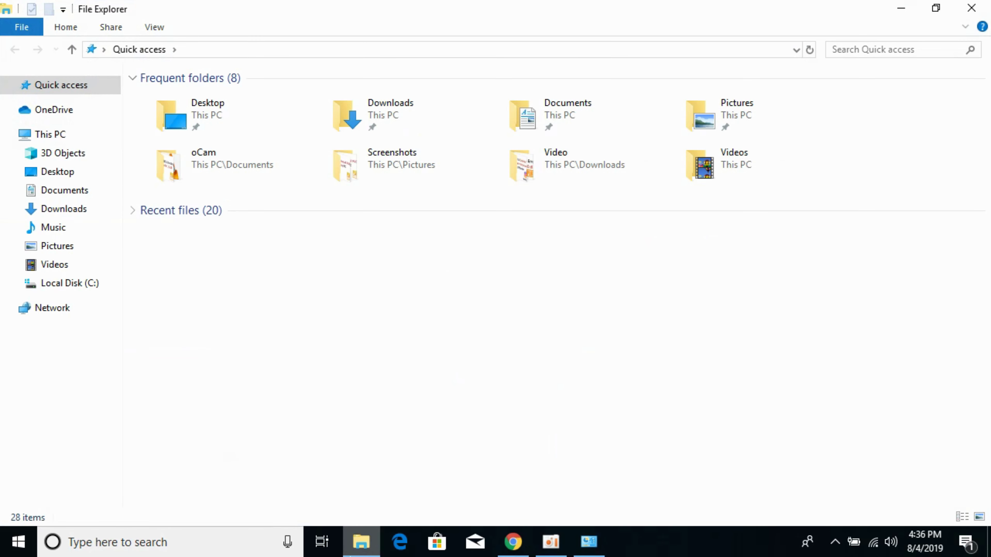
# - Go to Downloads\Compressed and open xapofx1_5.zip in WinRAR
pyautogui.click(73, 213)
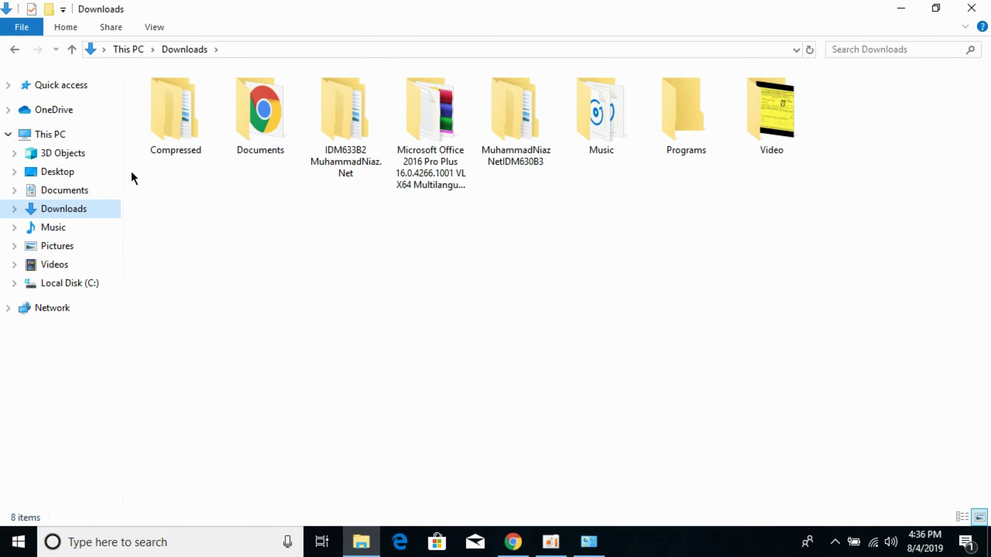
pyautogui.doubleClick(182, 136)
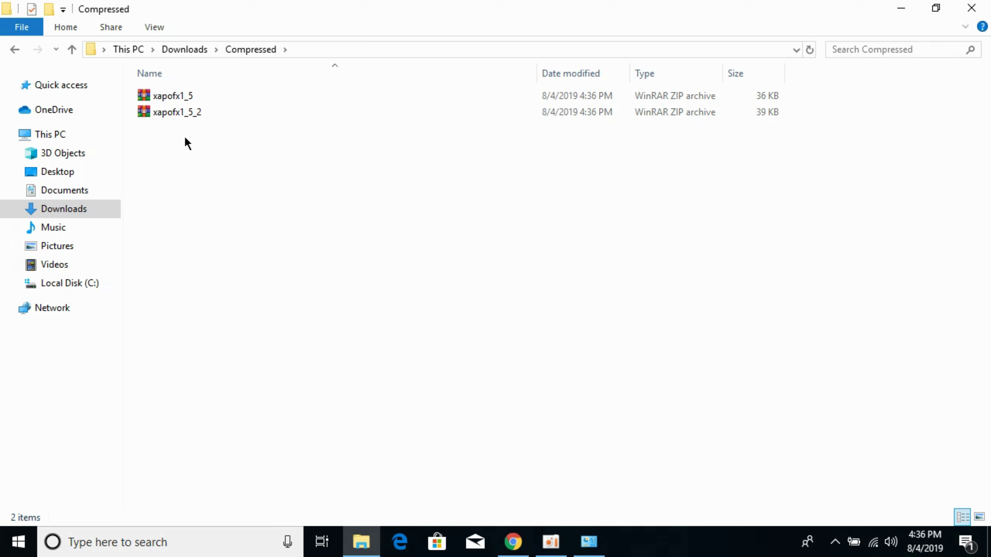
pyautogui.click(190, 97)
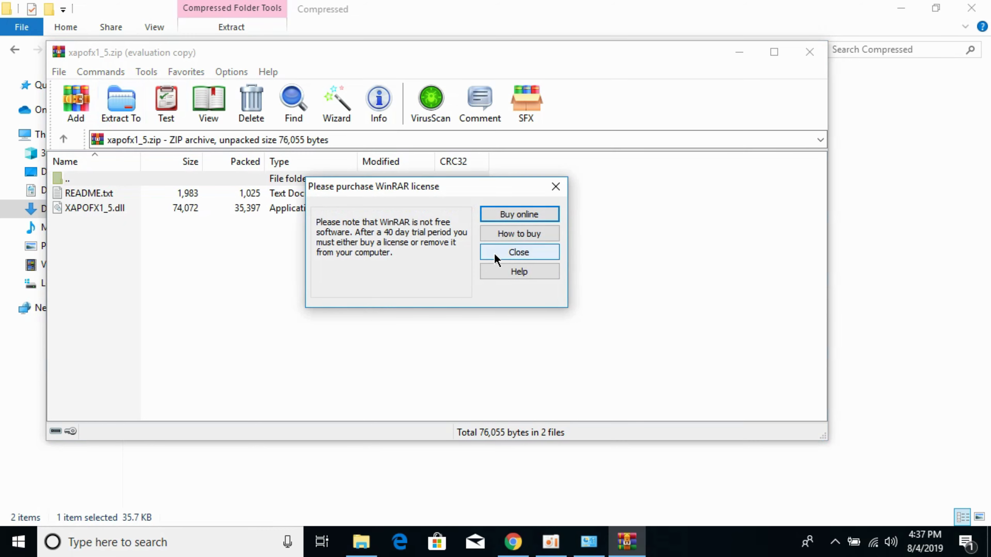
# - Extract xapofx1_5.zip into a new xapofx1_5 folder and close WinRAR
pyautogui.click(501, 252)
pyautogui.click(122, 102)
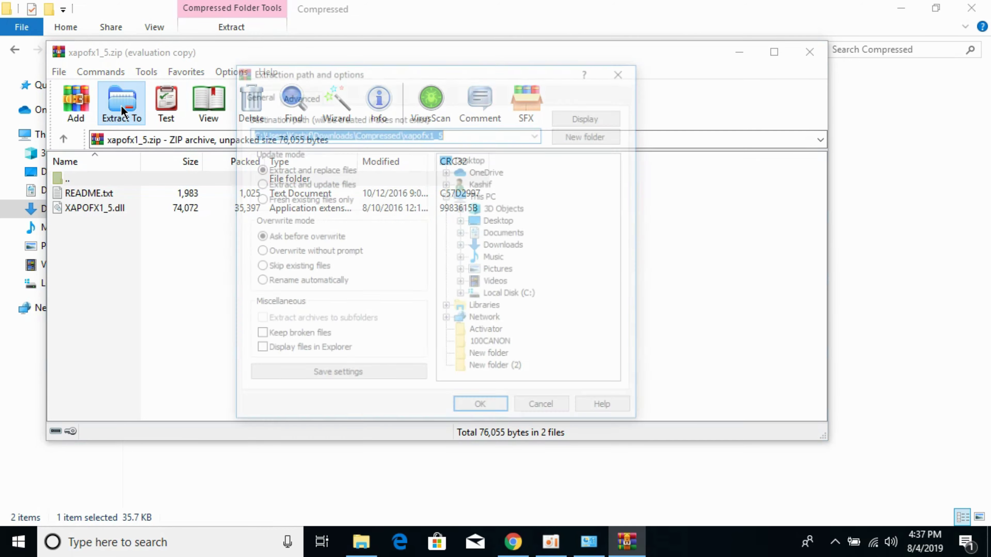
pyautogui.click(480, 409)
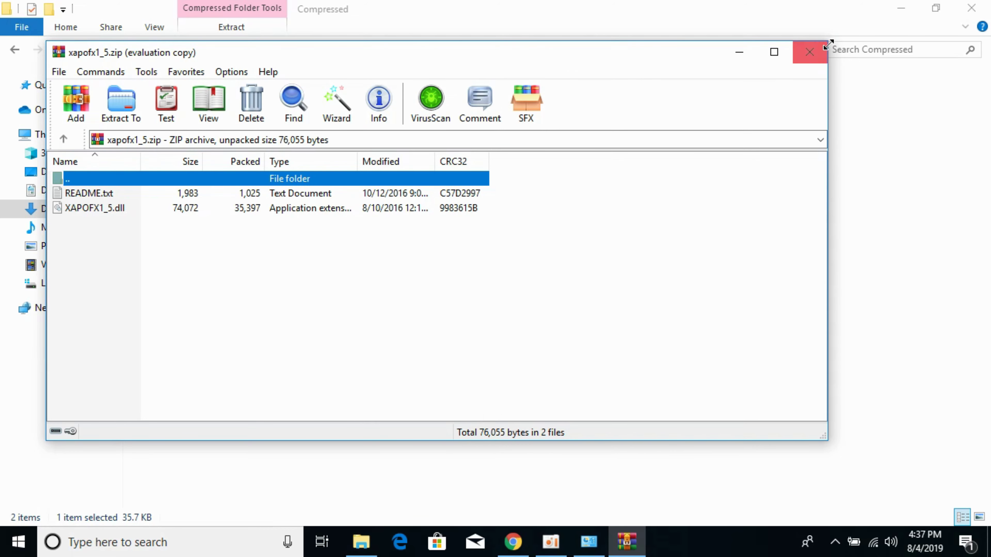
pyautogui.click(812, 52)
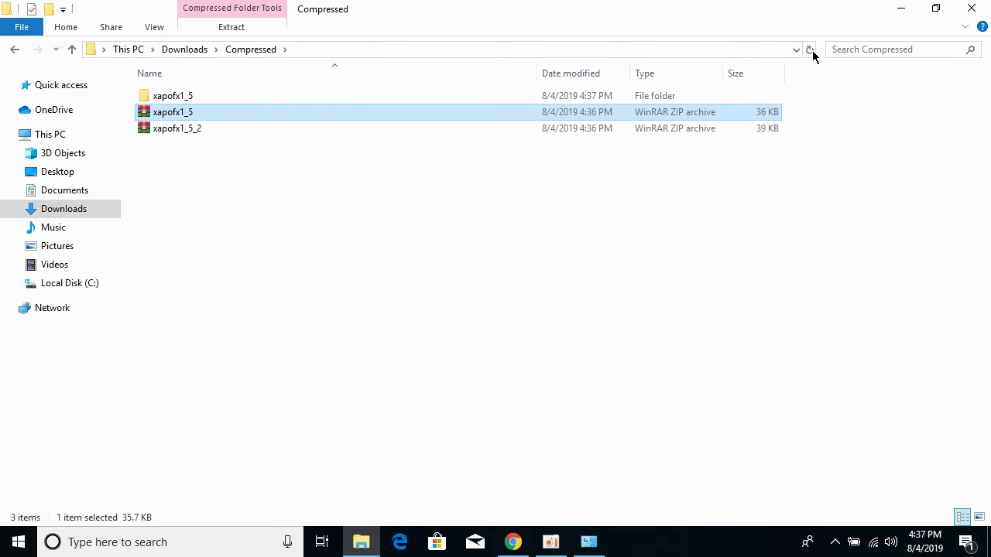
# - Extract the xapofx1_5_2 archive to its default folder and close WinRAR
pyautogui.doubleClick(296, 129)
pyautogui.click(121, 102)
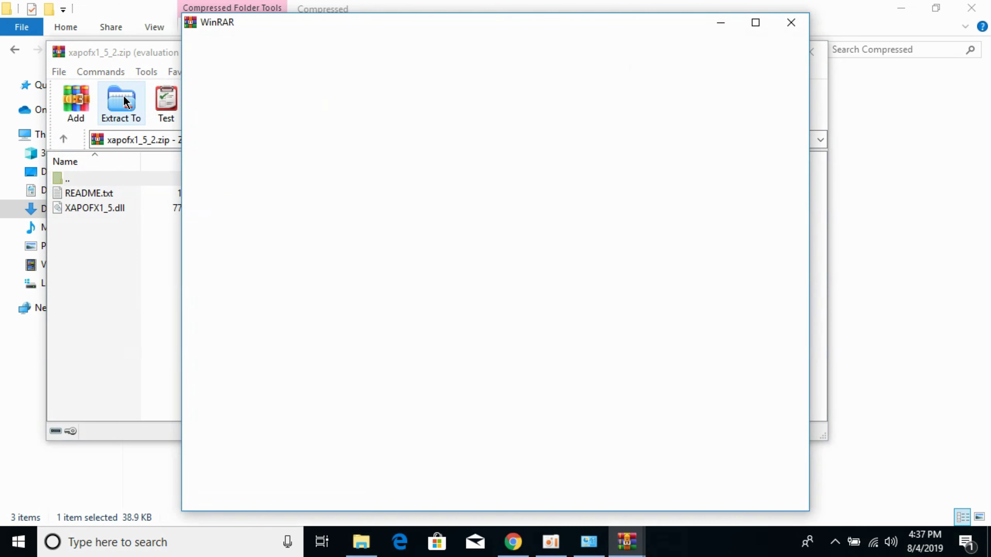
pyautogui.click(794, 29)
pyautogui.click(138, 107)
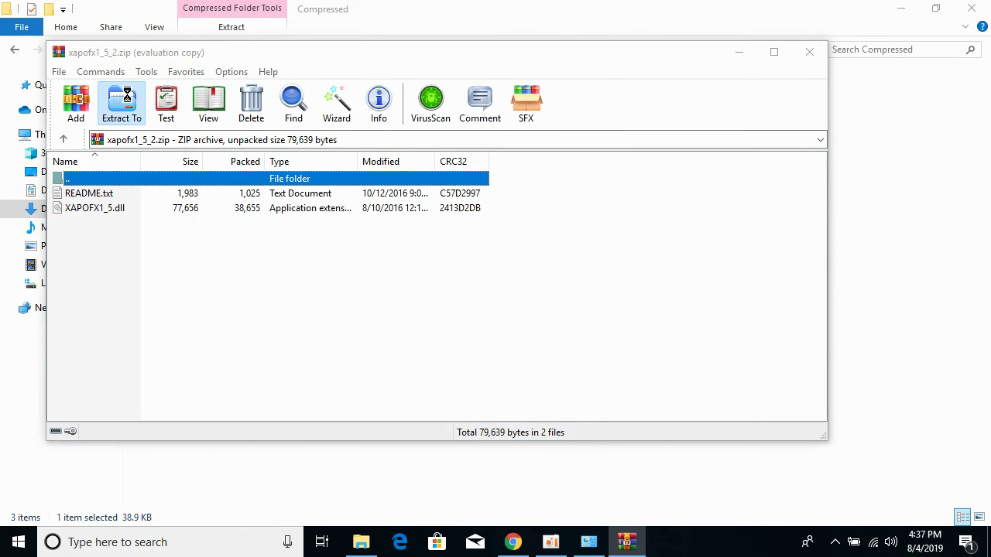
pyautogui.click(481, 406)
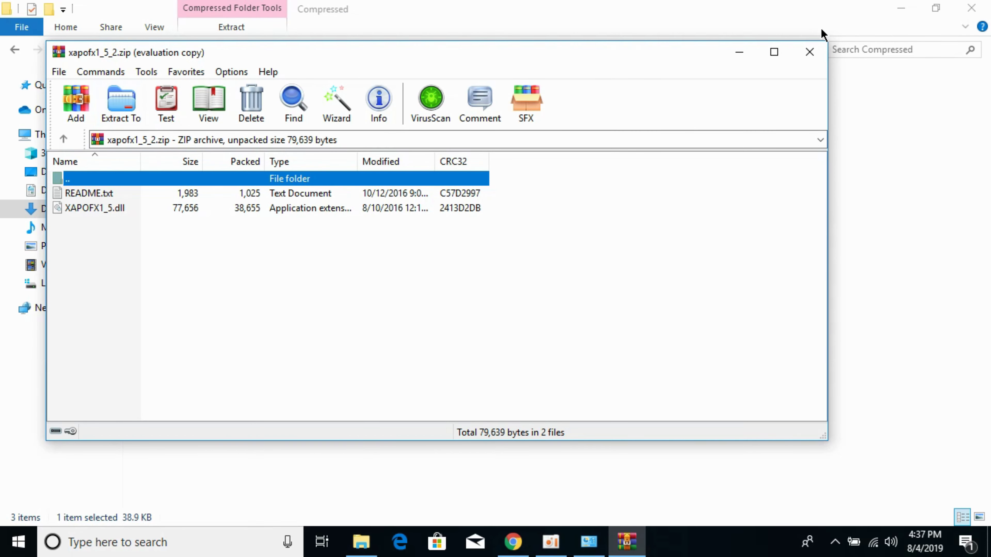
pyautogui.click(810, 58)
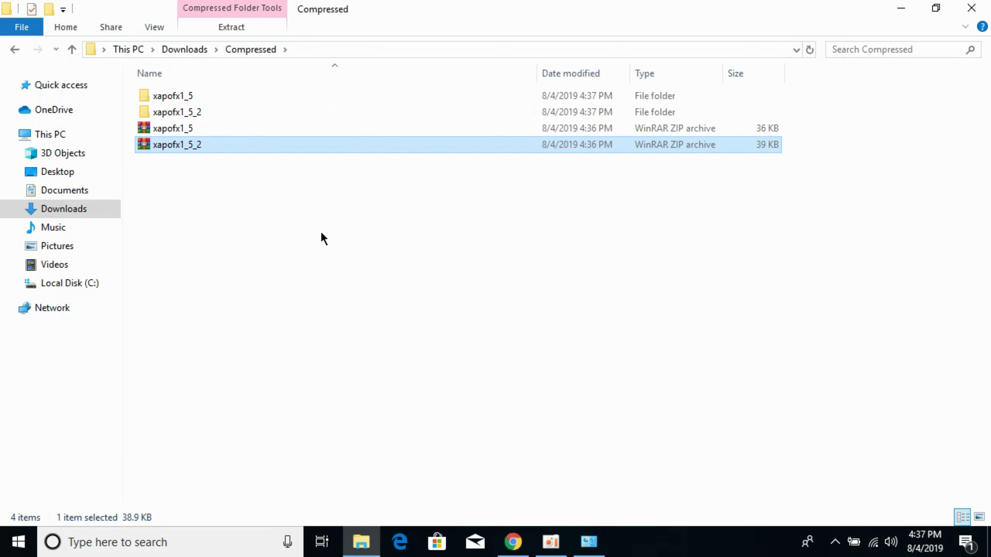
# - Copy XAPOFX1_5.dll from the extracted xapofx1_5 folder
pyautogui.click(221, 272)
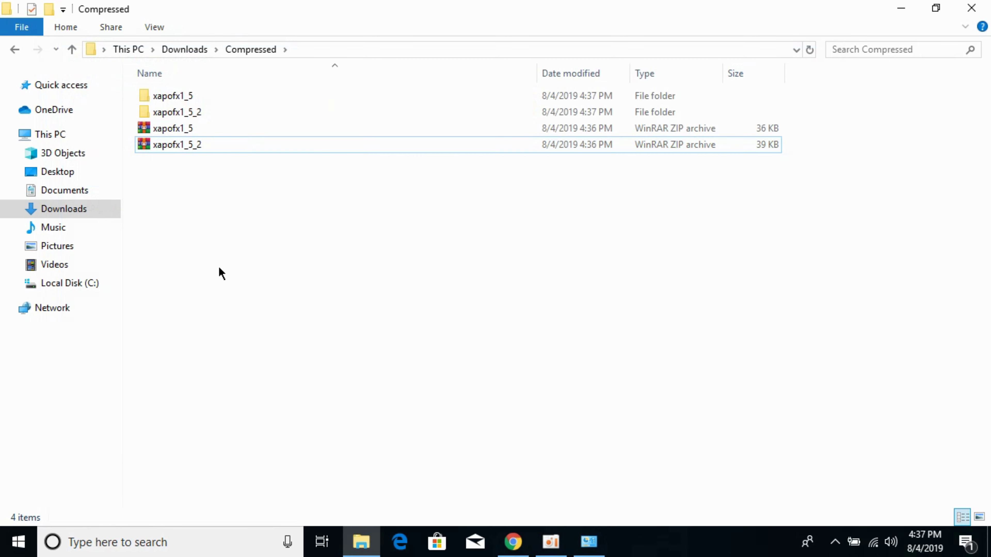
pyautogui.click(186, 97)
pyautogui.doubleClick(185, 94)
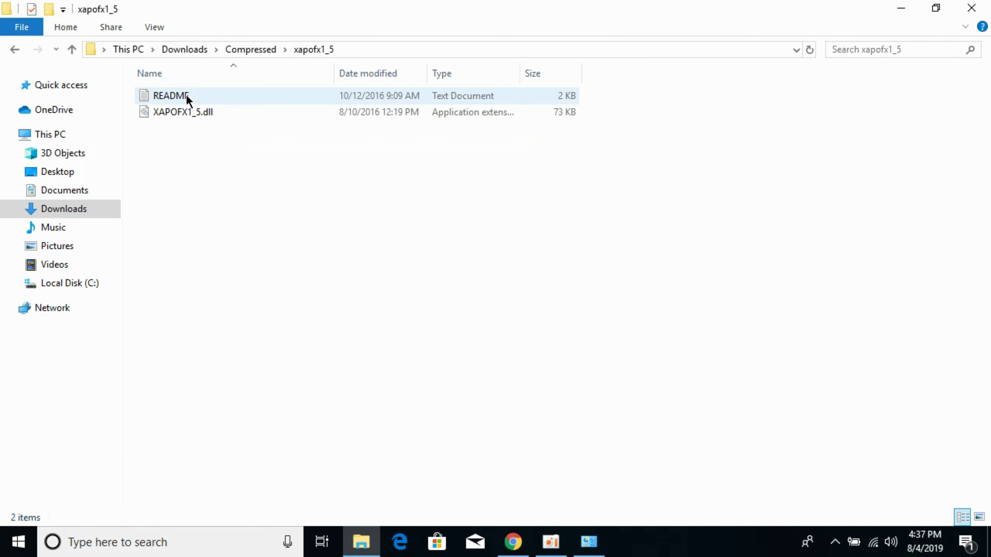
pyautogui.click(188, 103)
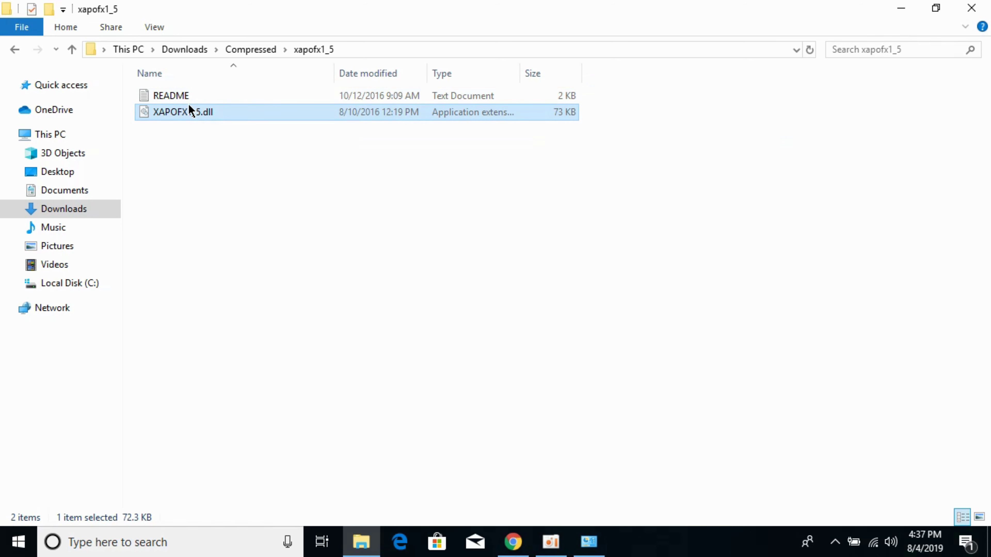
pyautogui.rightClick(189, 106)
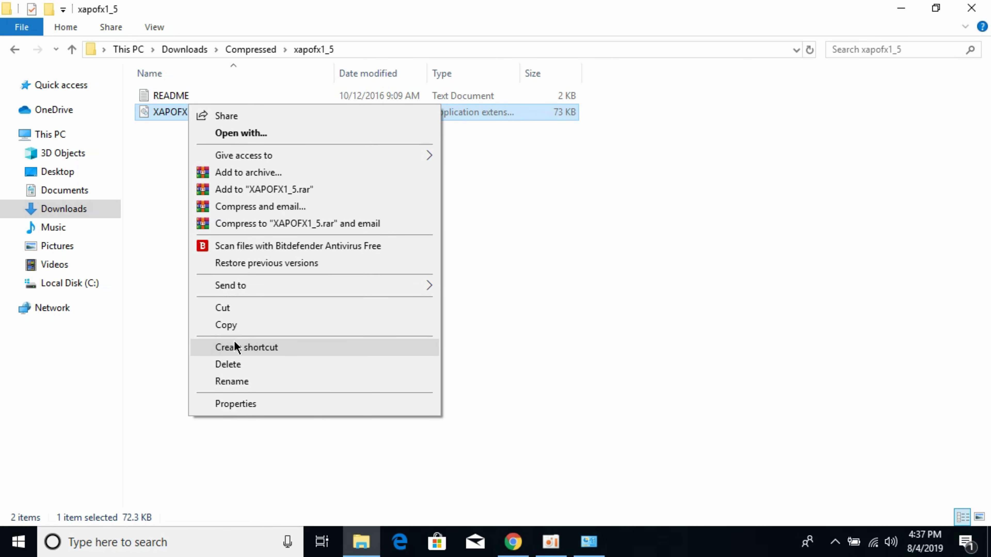
pyautogui.click(235, 326)
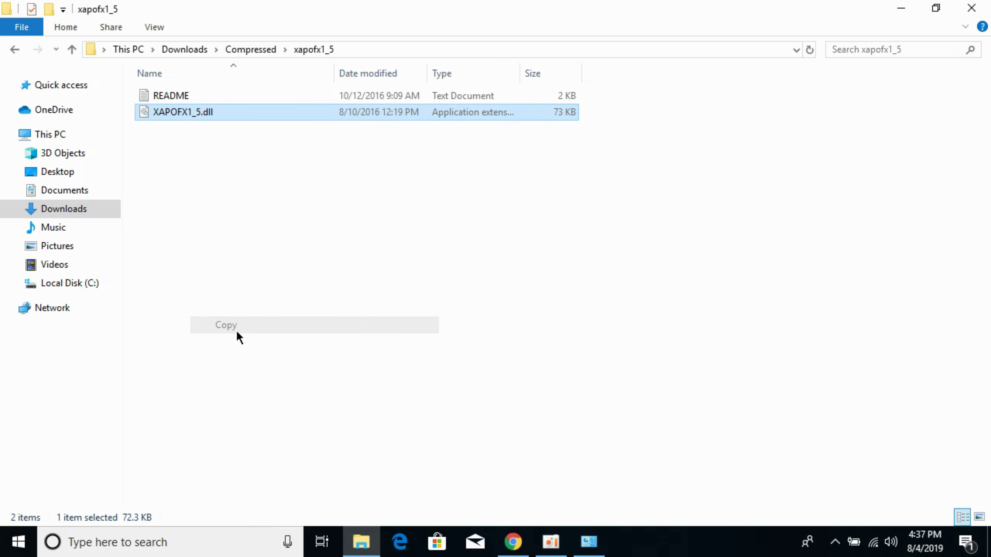
# - Open Local Disk (C:) in a new, restored-down Explorer window
pyautogui.rightClick(68, 284)
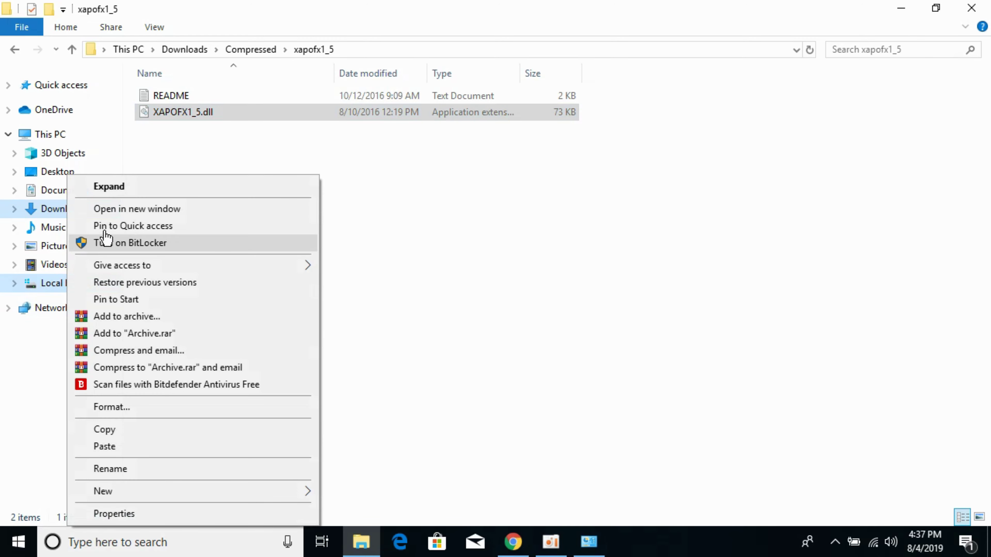
pyautogui.click(138, 210)
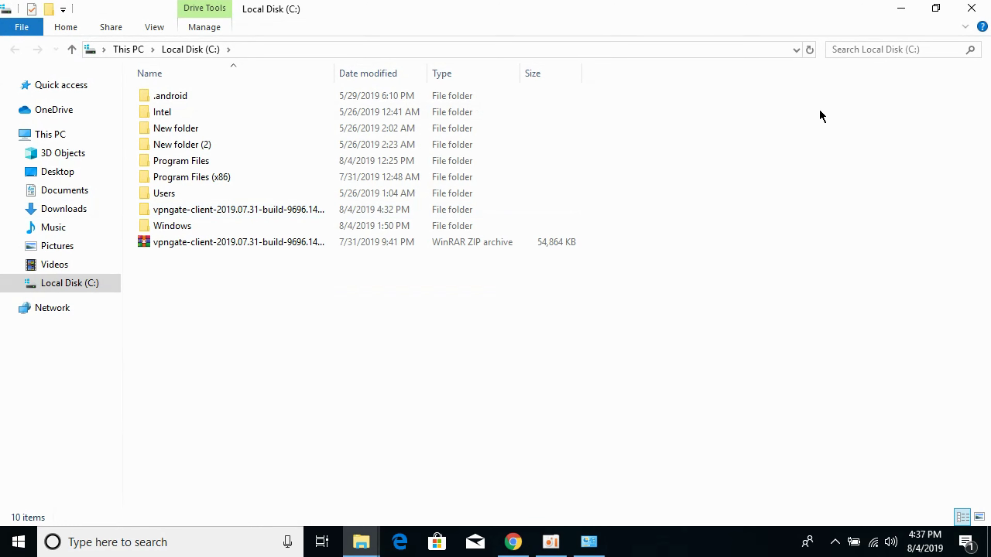
pyautogui.click(936, 8)
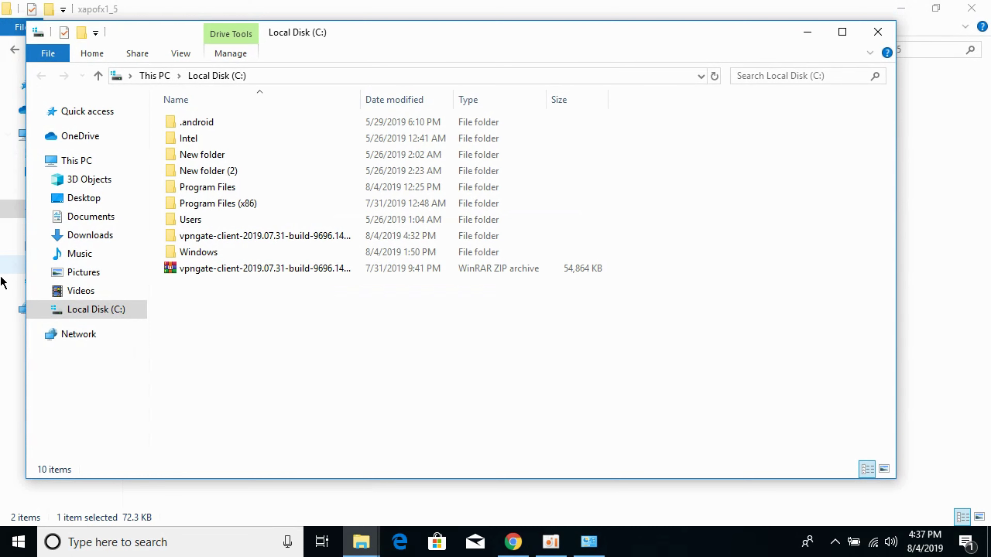
pyautogui.moveTo(3, 282); pyautogui.dragTo(203, 304)
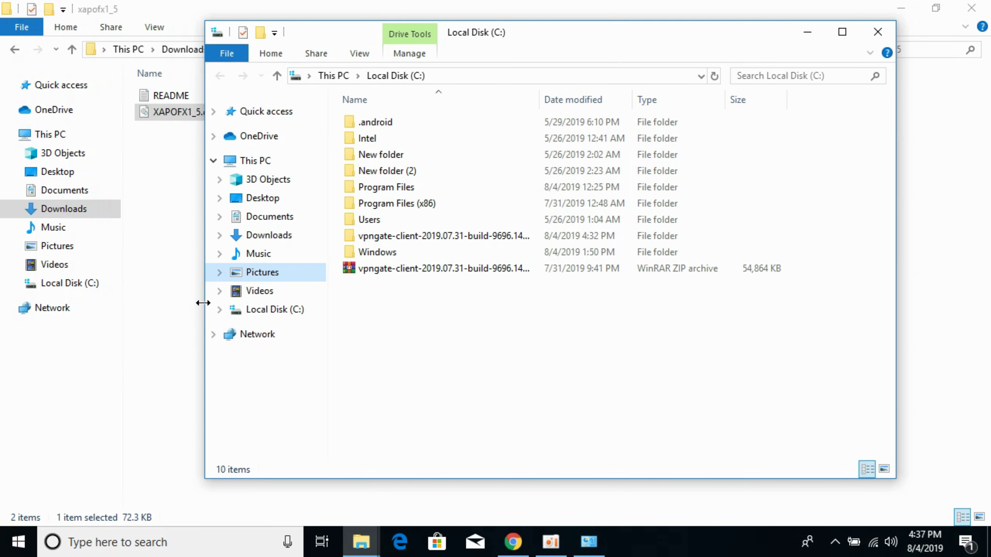
# - Navigate to C:\Windows\System32 in the Local Disk window
pyautogui.doubleClick(367, 252)
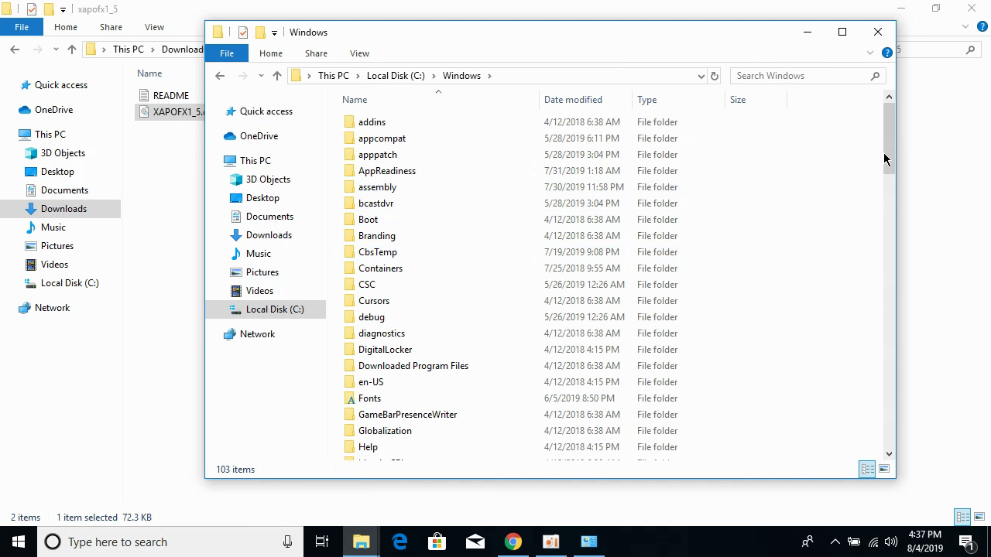
pyautogui.moveTo(894, 155); pyautogui.dragTo(888, 332)
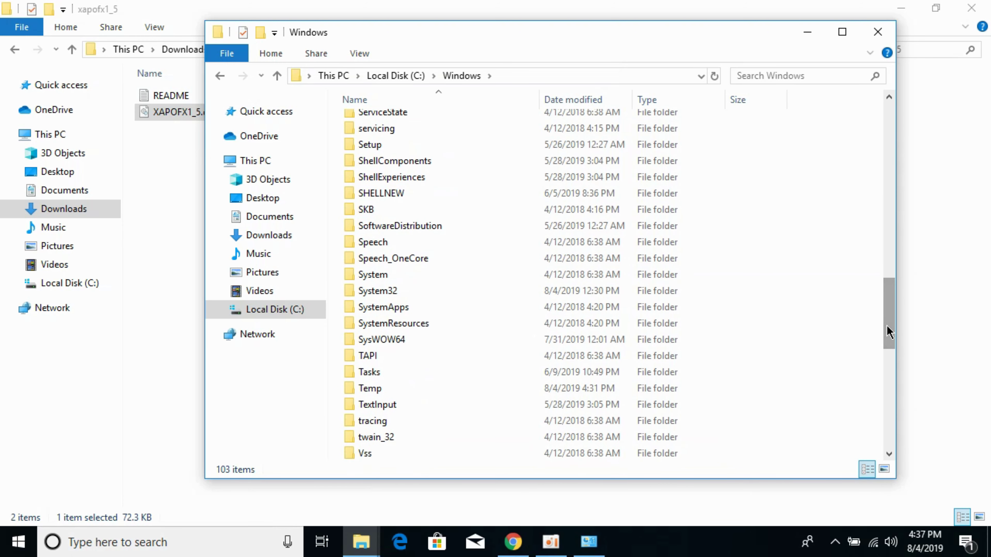
pyautogui.doubleClick(457, 291)
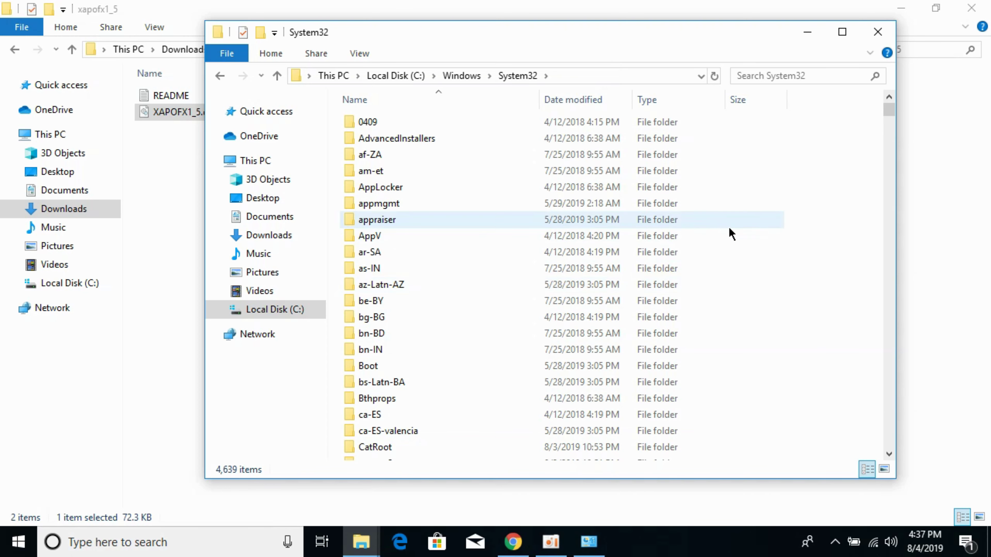
# - Paste XAPOFX1_5.dll there, replacing the existing file with administrator permission
pyautogui.rightClick(826, 201)
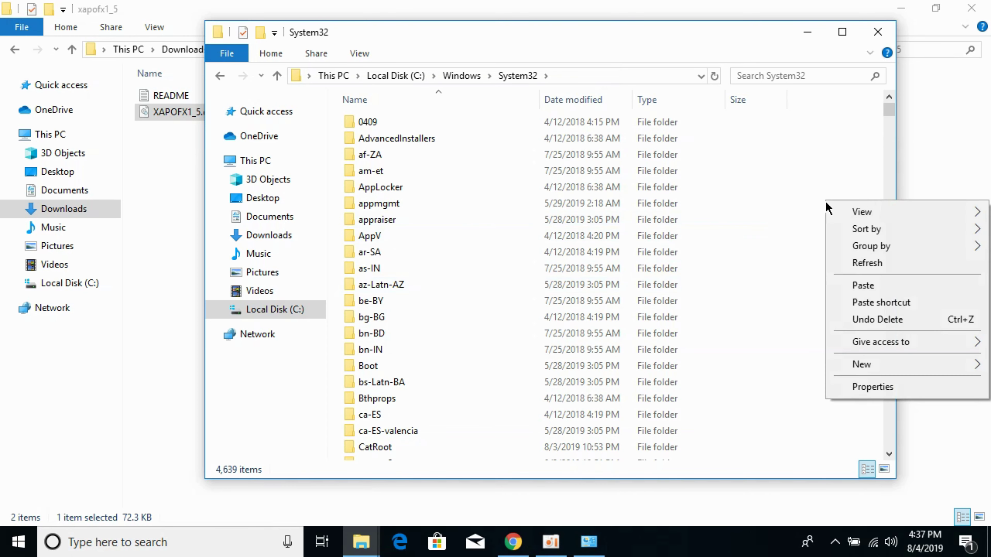
pyautogui.click(860, 285)
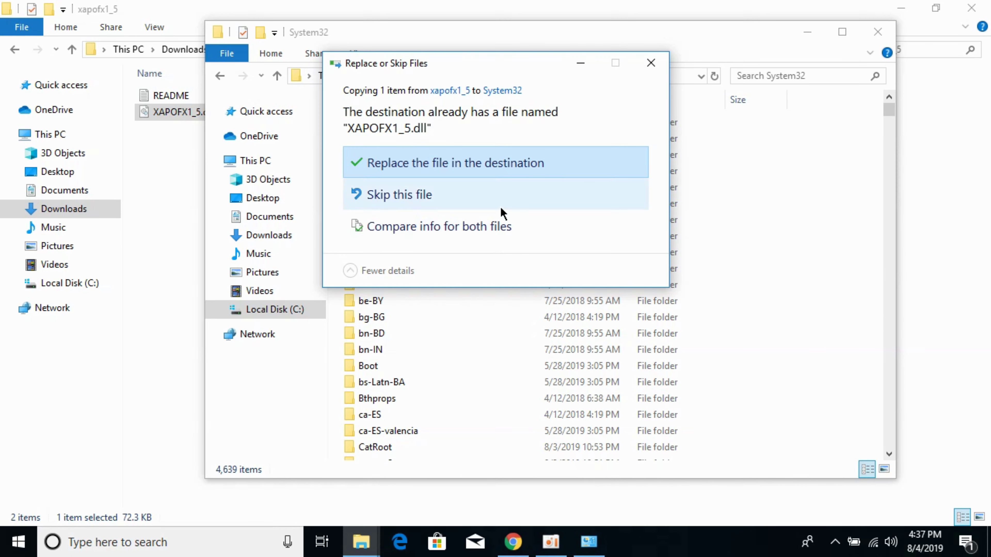
pyautogui.click(477, 172)
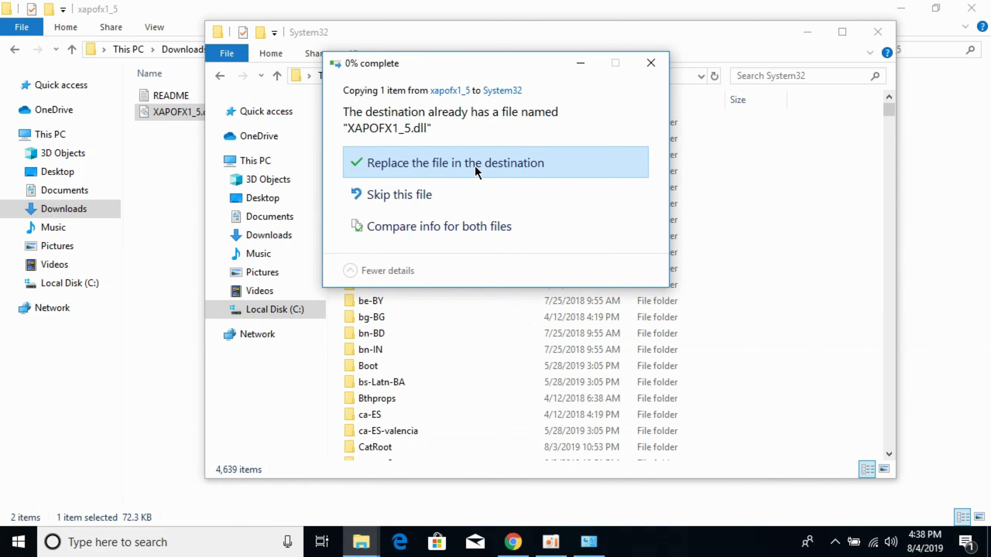
pyautogui.click(477, 172)
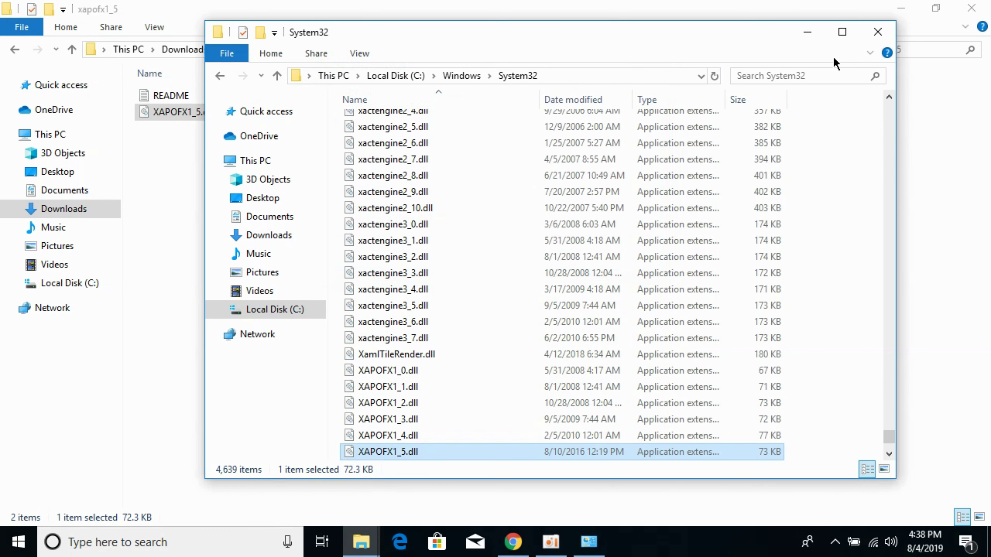
pyautogui.click(171, 215)
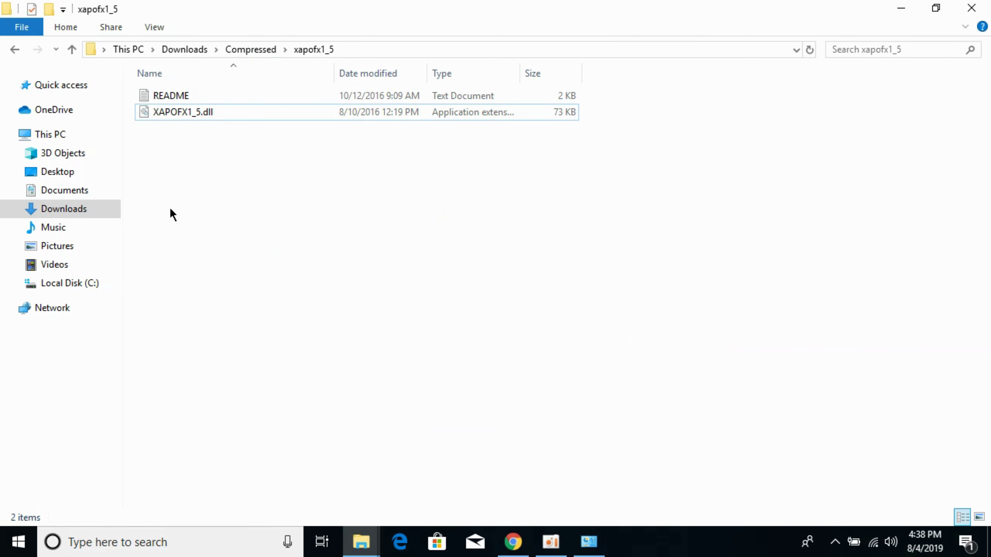
# - Copy XAPOFX1_5.dll from the xapofx1_5_2 folder
pyautogui.click(15, 51)
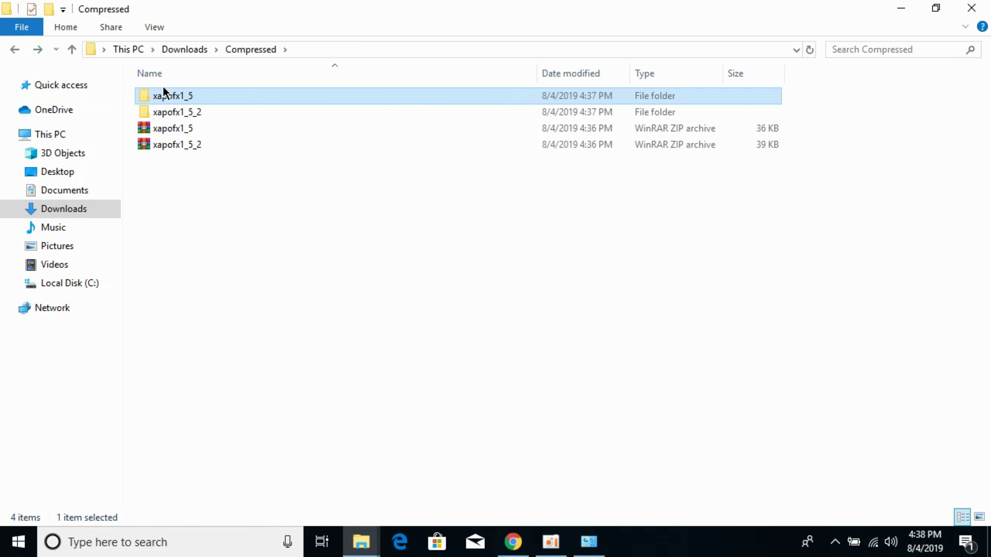
pyautogui.doubleClick(180, 112)
pyautogui.click(180, 112)
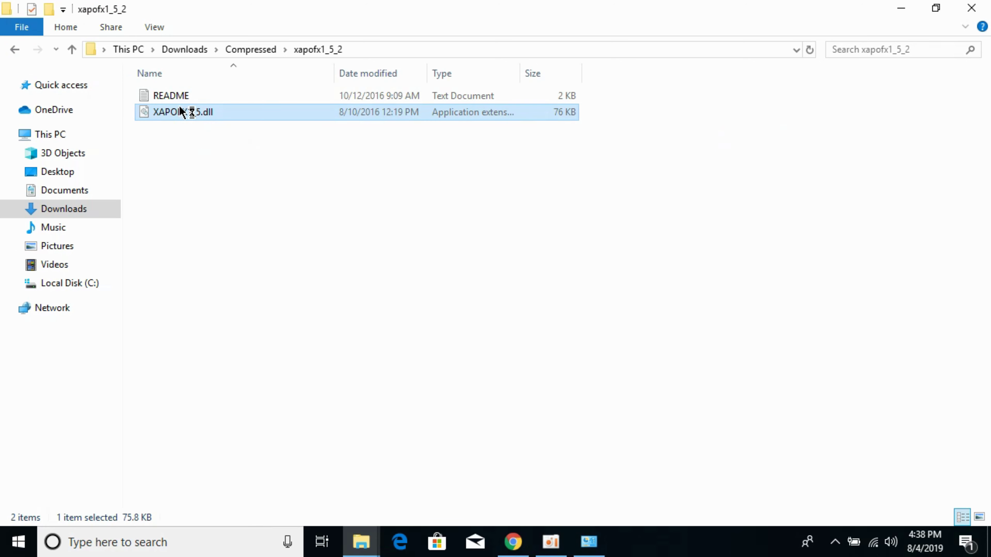
pyautogui.rightClick(180, 107)
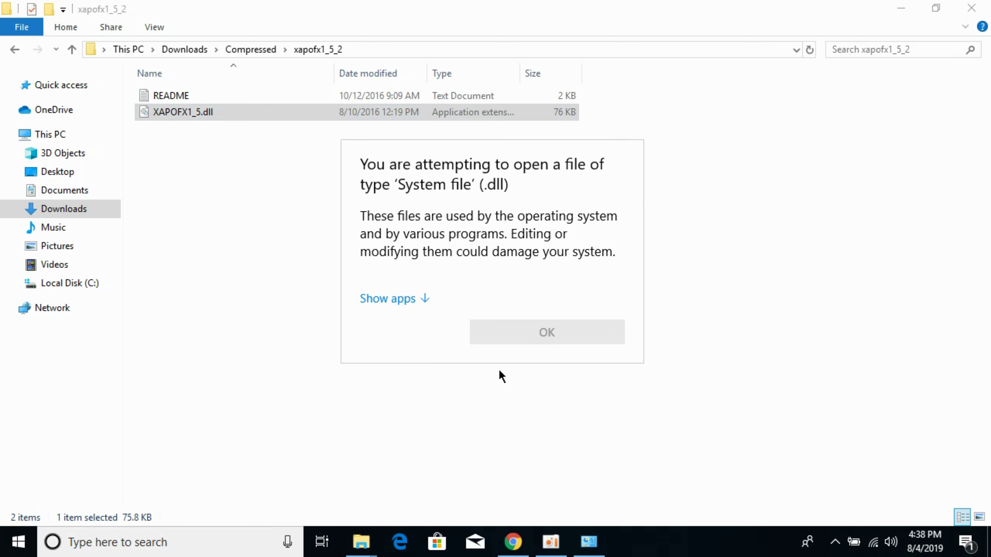
pyautogui.click(245, 291)
pyautogui.rightClick(222, 113)
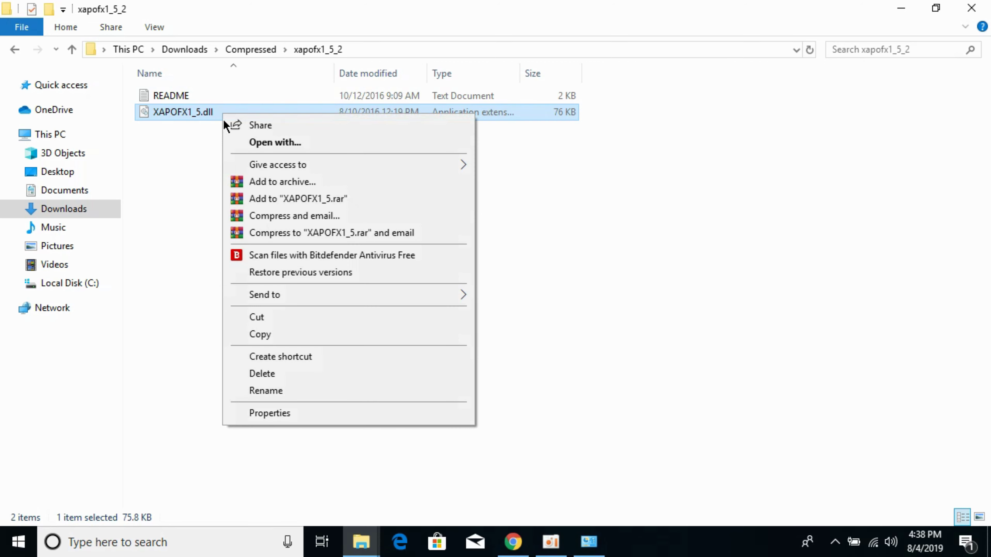
pyautogui.click(261, 335)
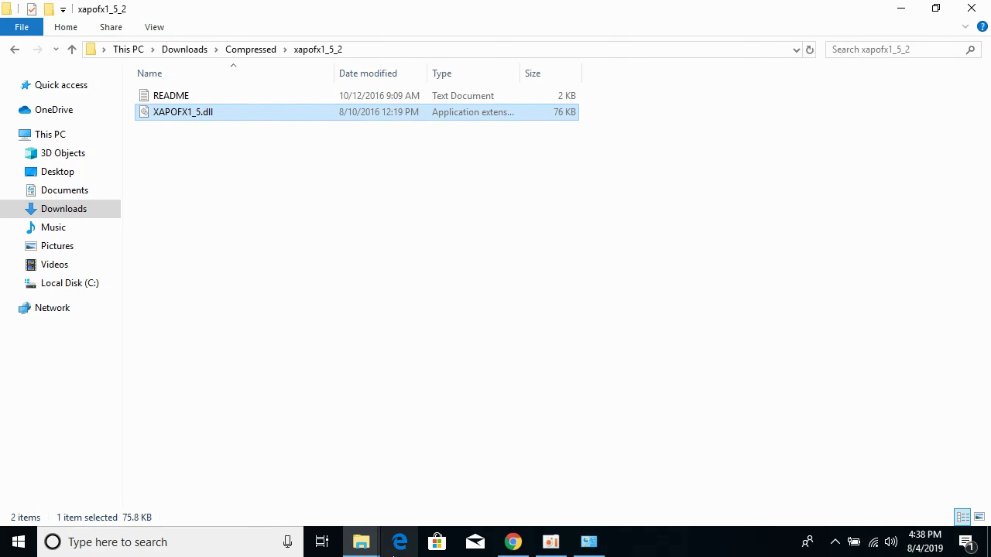
# - Paste it into System32, replacing the existing dll with administrator permission
pyautogui.click(361, 543)
pyautogui.click(435, 490)
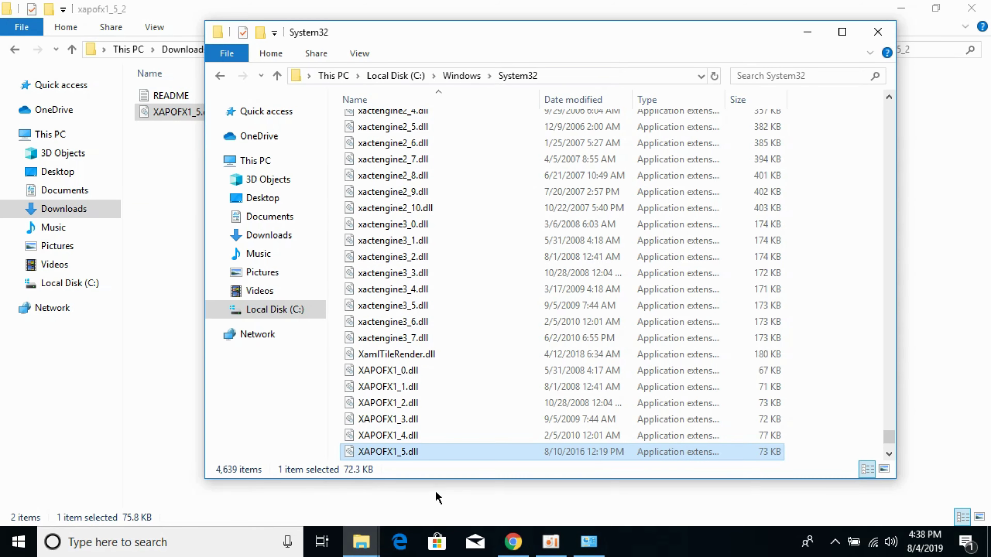
pyautogui.click(844, 200)
pyautogui.rightClick(841, 194)
pyautogui.click(874, 280)
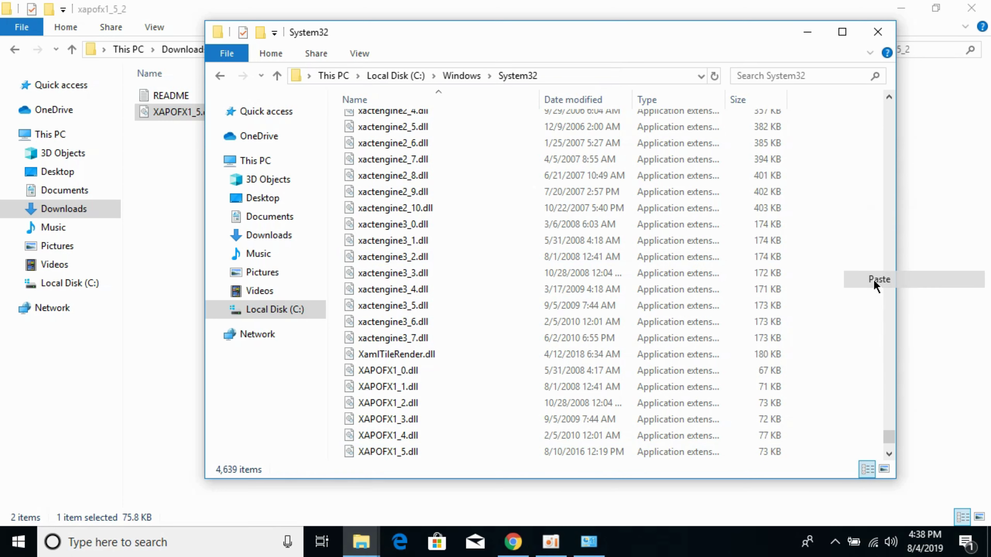
pyautogui.click(495, 167)
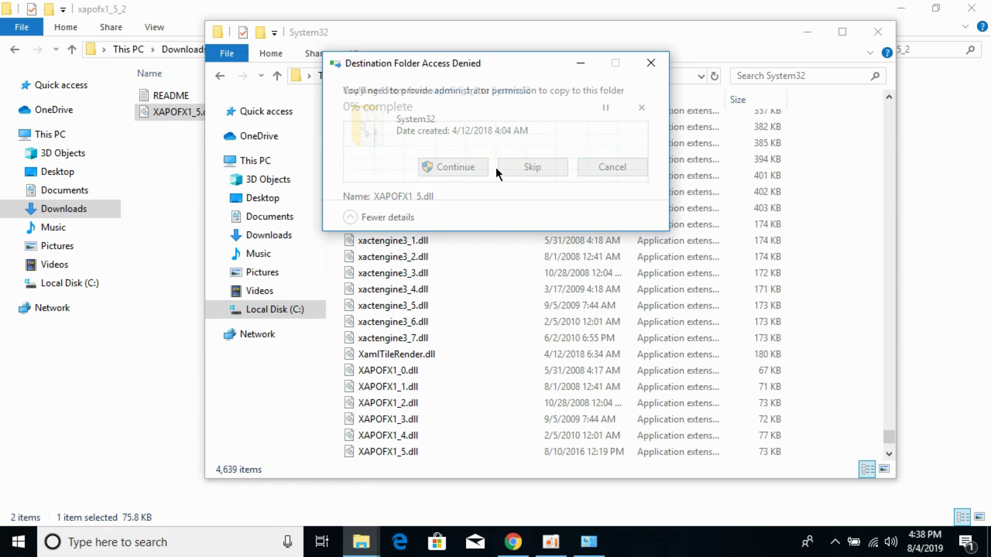
pyautogui.click(467, 173)
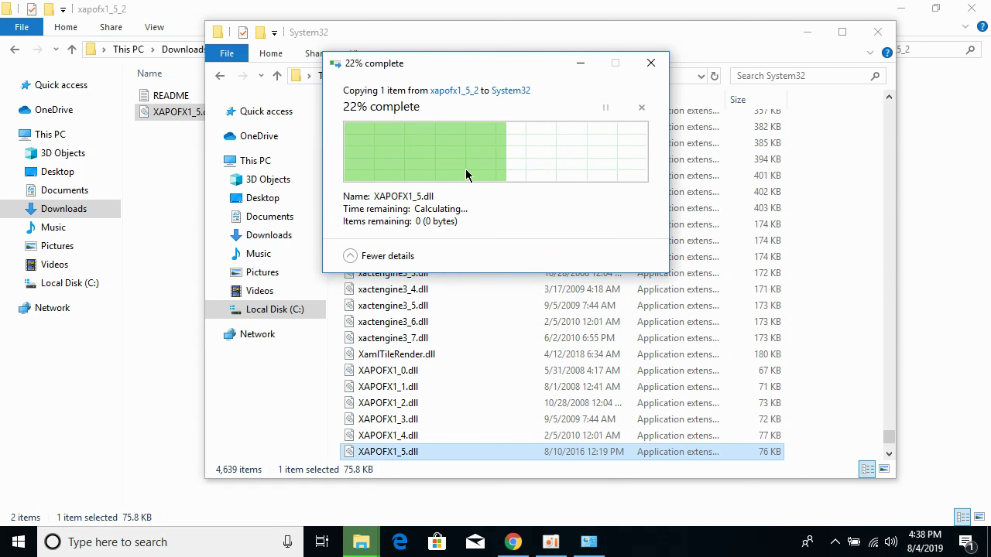
pyautogui.click(220, 76)
# - Copy XAPOFX1_5.dll from the xapofx1_5 folder in Compressed
pyautogui.click(162, 205)
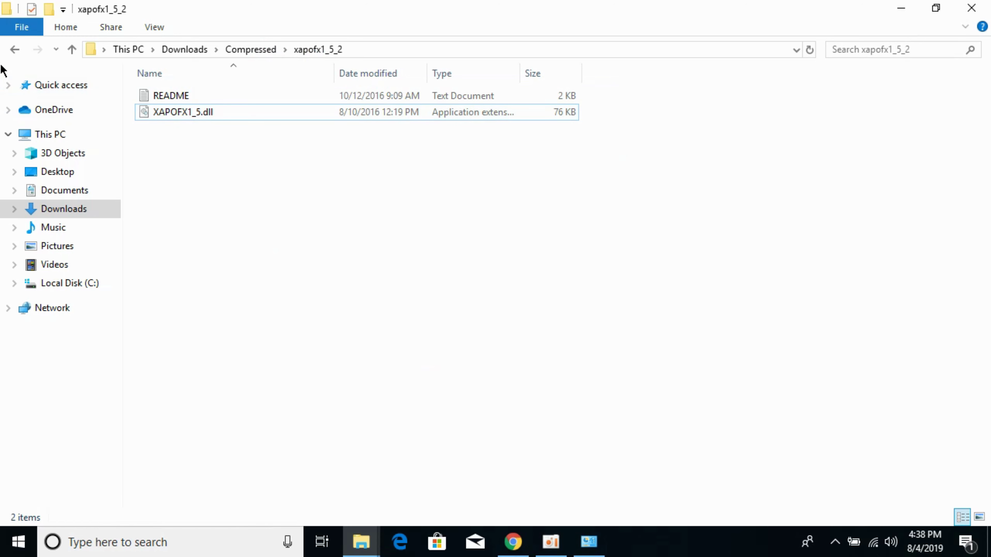
pyautogui.click(17, 54)
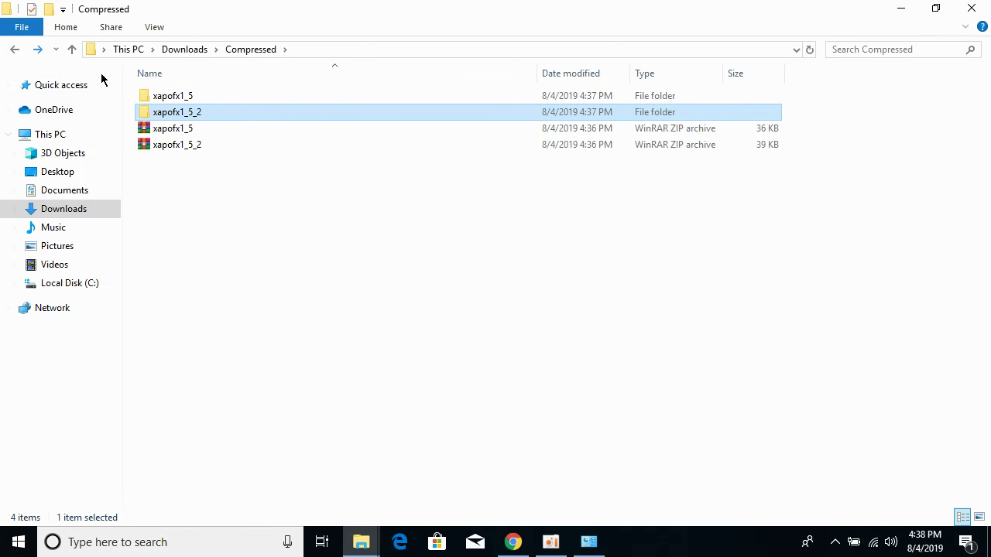
pyautogui.moveTo(178, 92)
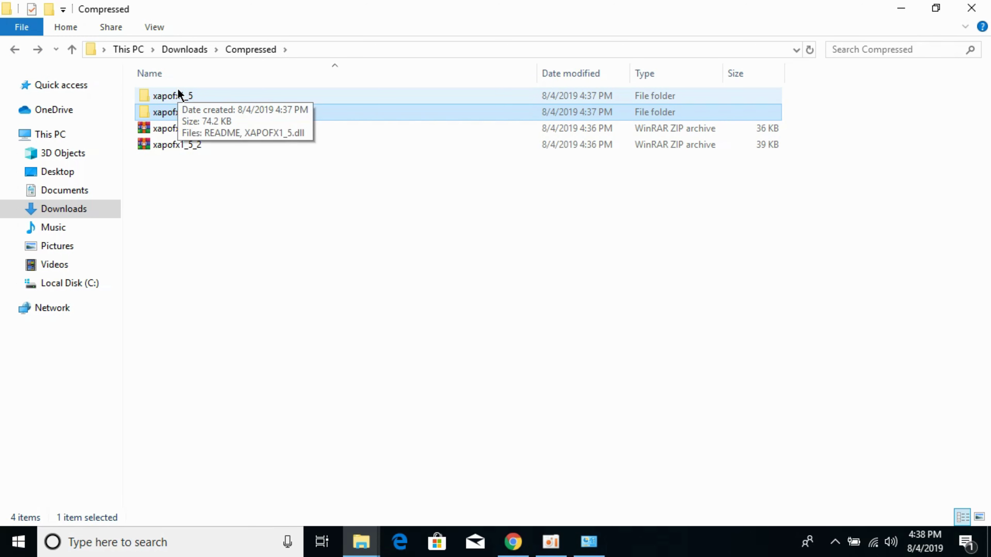
pyautogui.doubleClick(178, 90)
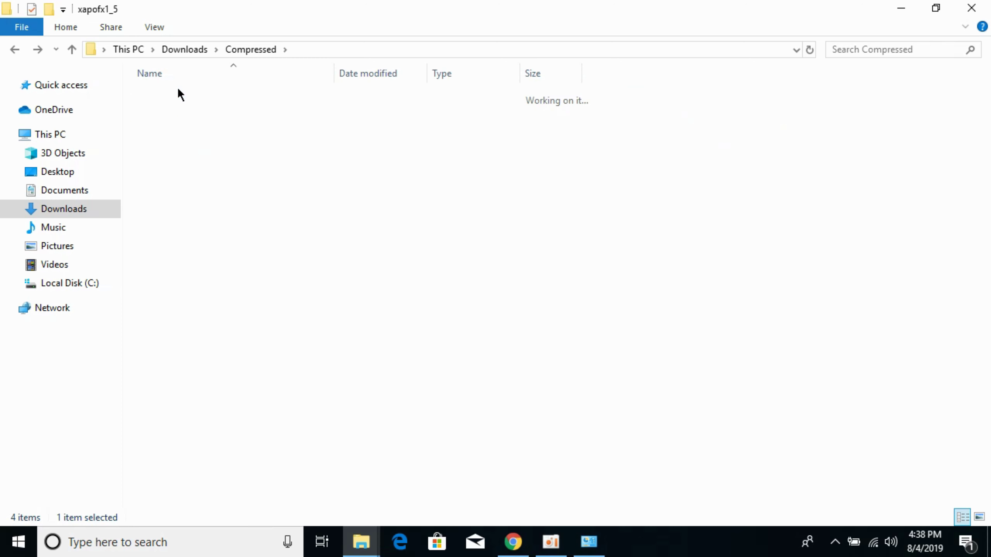
pyautogui.click(182, 111)
pyautogui.rightClick(182, 112)
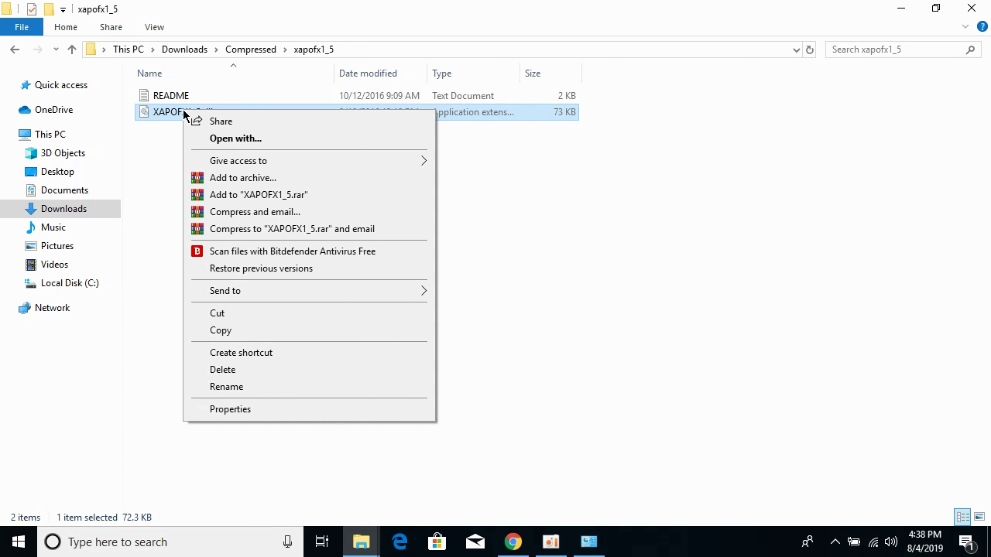
pyautogui.click(231, 332)
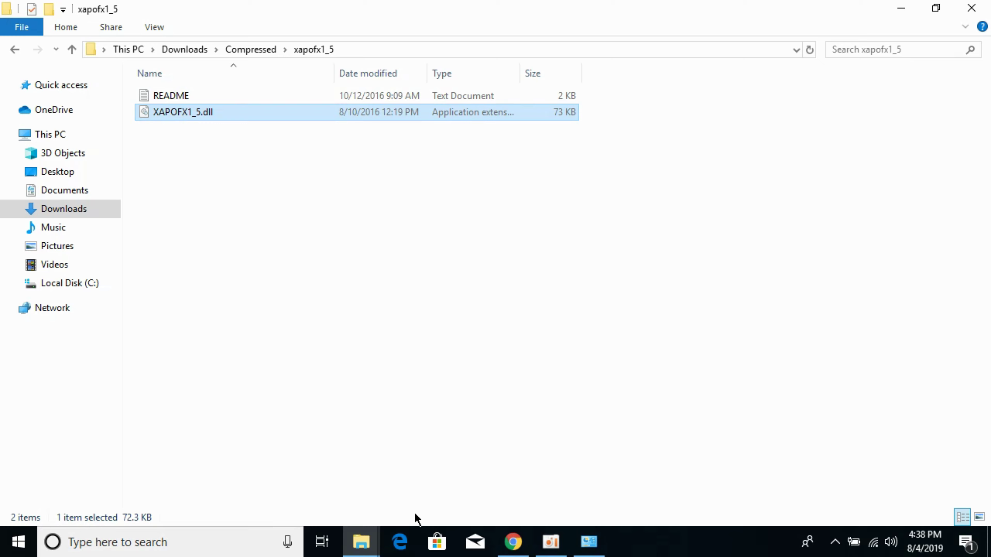
# - Paste it into C:\Windows\SysWOW64, replacing the existing dll with administrator permission
pyautogui.moveTo(361, 539)
pyautogui.click(436, 494)
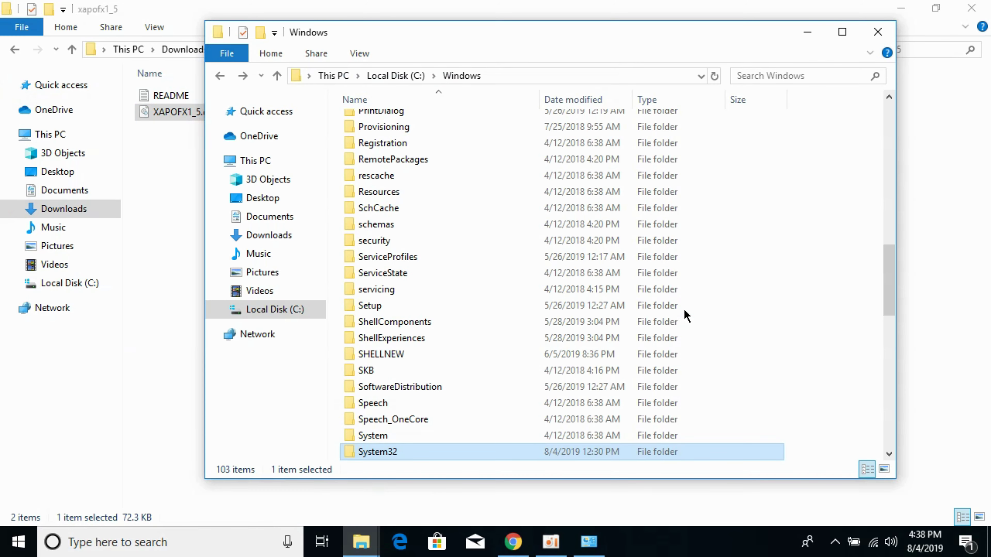
pyautogui.scroll(-3, 887, 283)
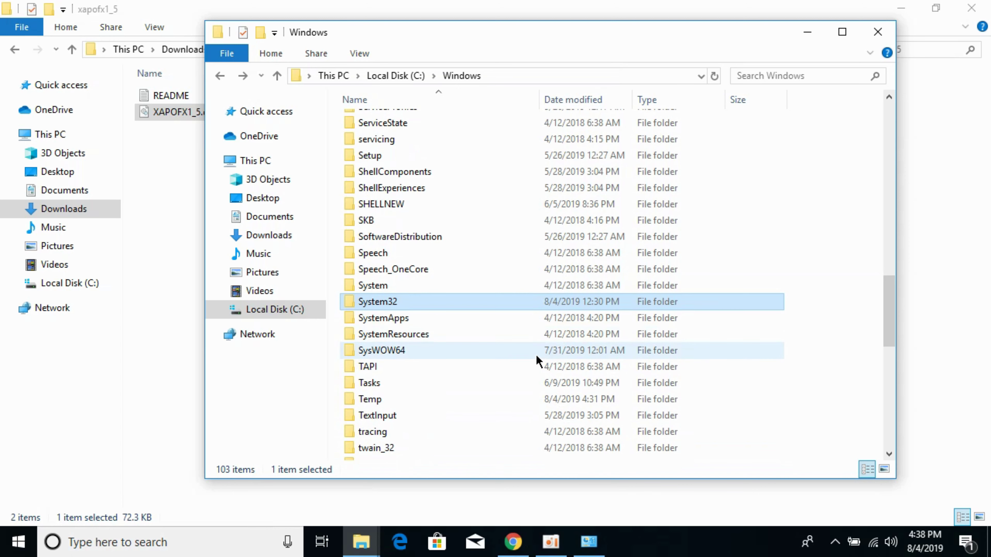
pyautogui.click(550, 352)
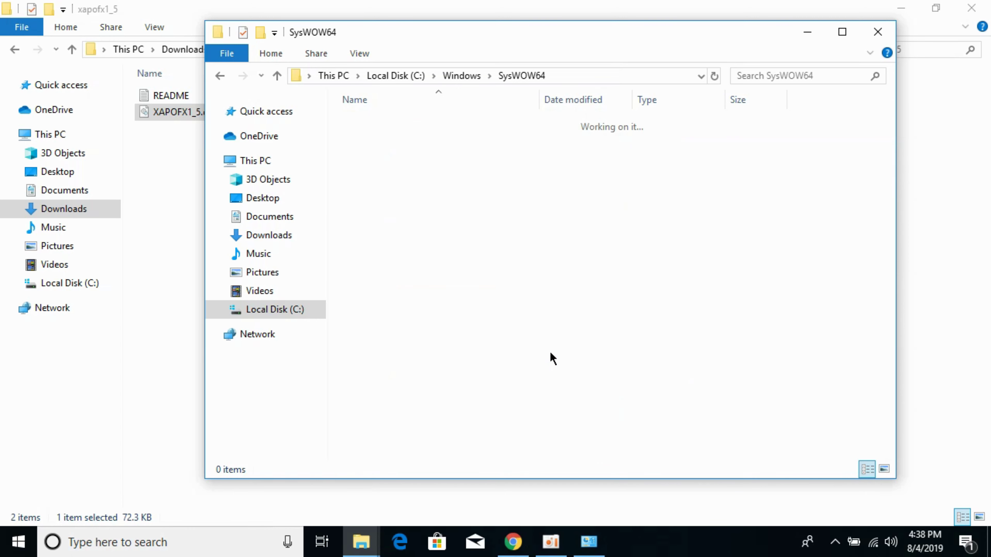
pyautogui.rightClick(801, 211)
pyautogui.click(837, 293)
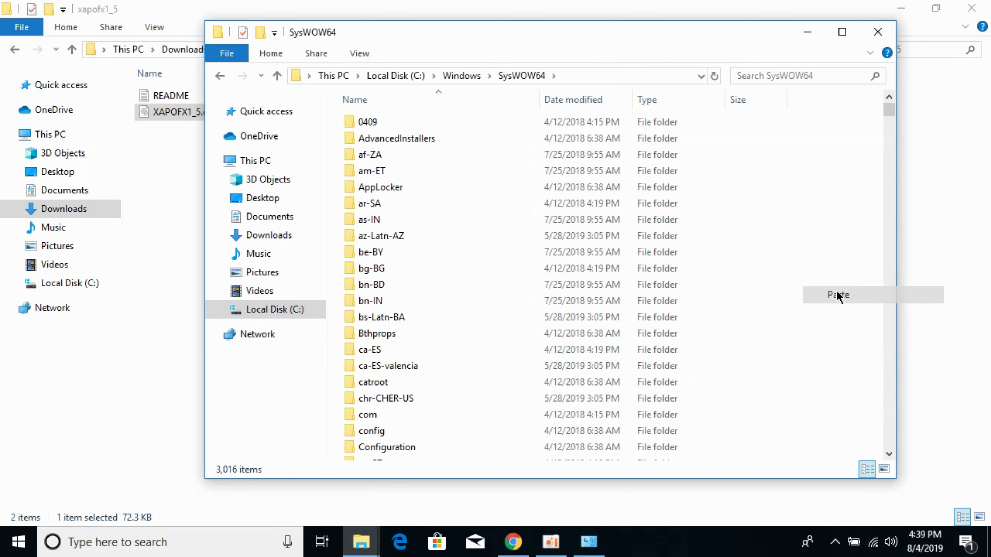
pyautogui.click(526, 173)
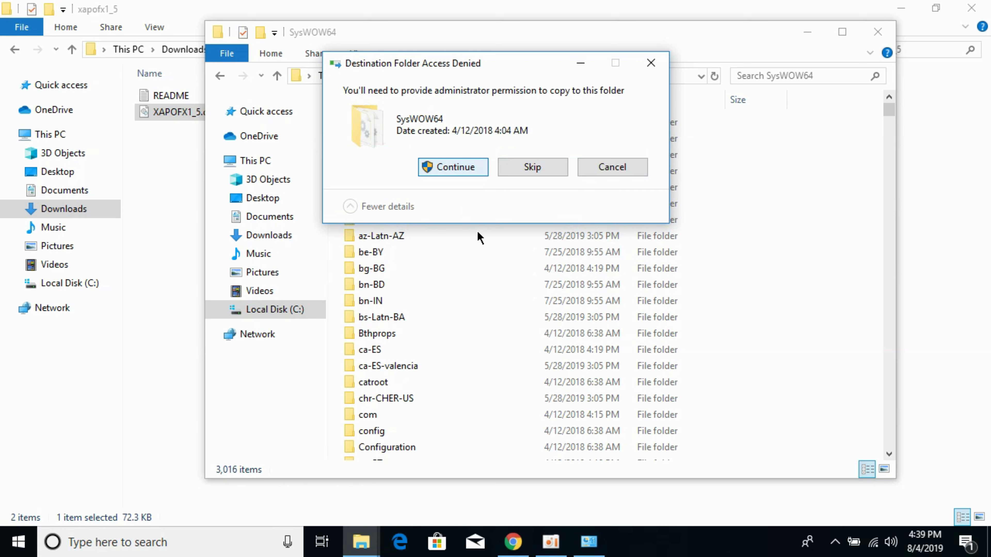
pyautogui.click(471, 167)
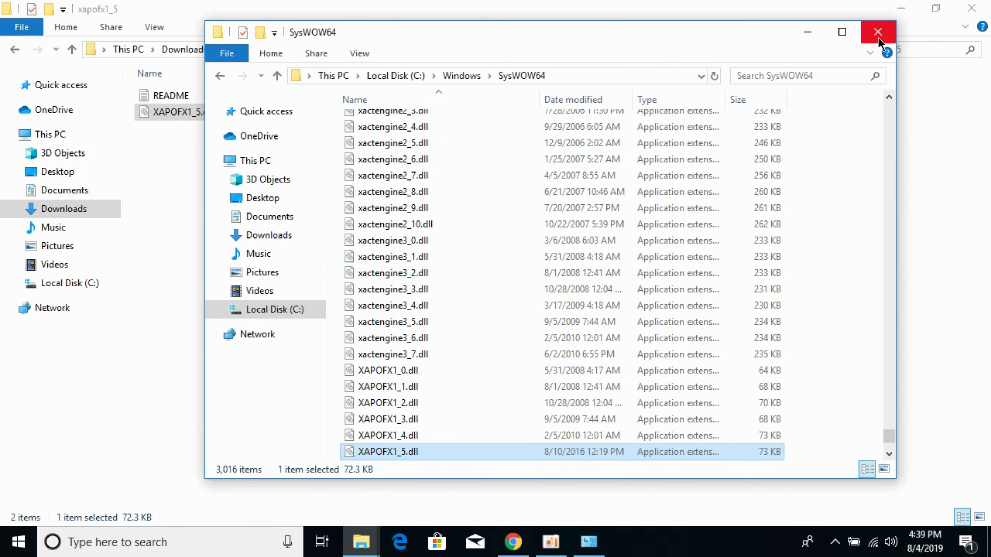
# - Close the SysWOW64 and System windows and minimise the xapofx1_5 window
pyautogui.click(878, 38)
pyautogui.click(910, 6)
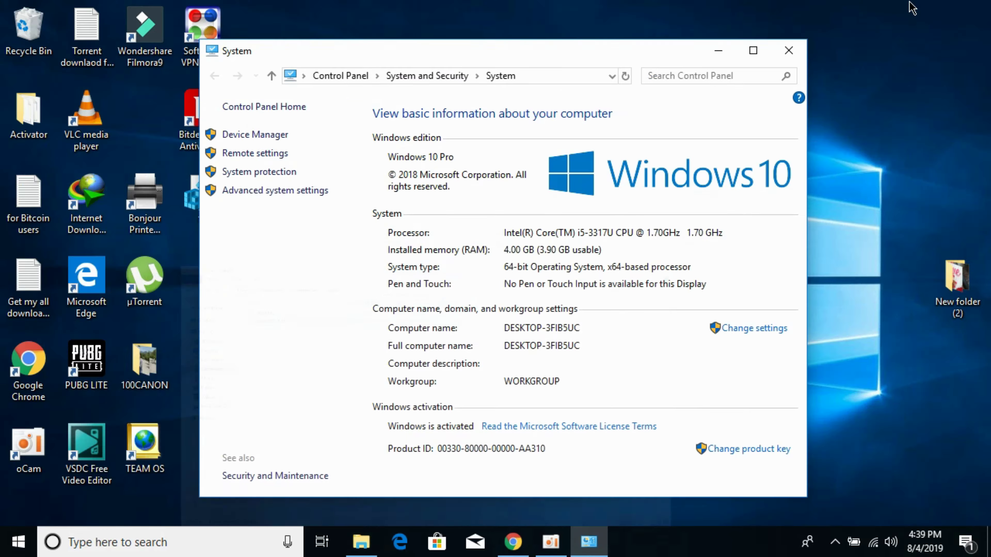
pyautogui.click(792, 54)
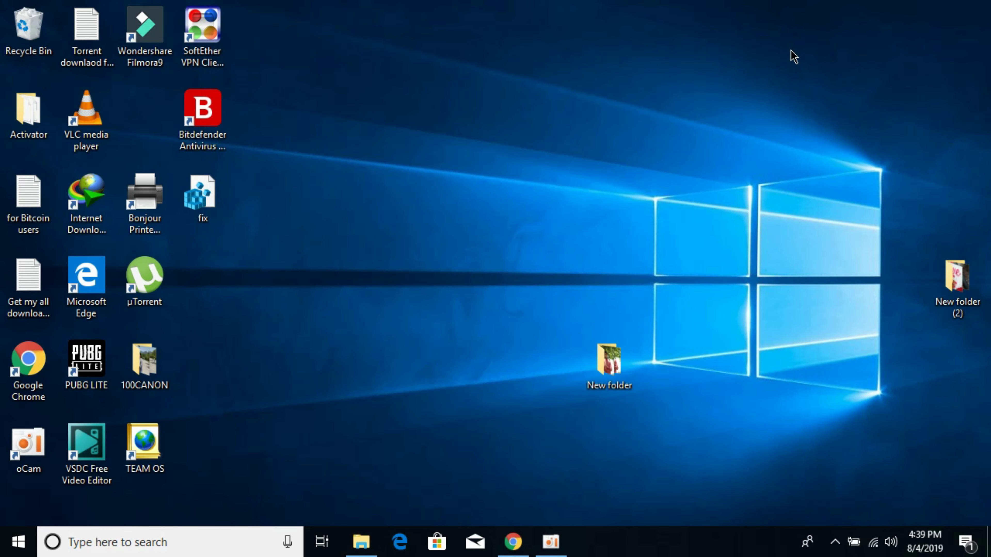